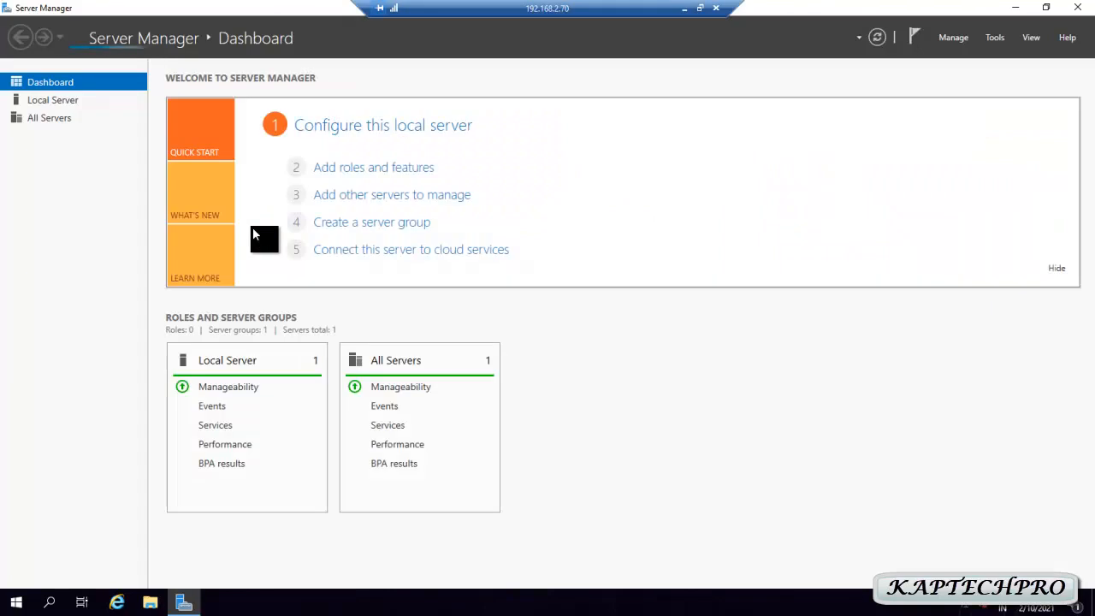
Start a role-based installation on the VPN server, select the Remote Access role, and skip extra features
click(364, 176)
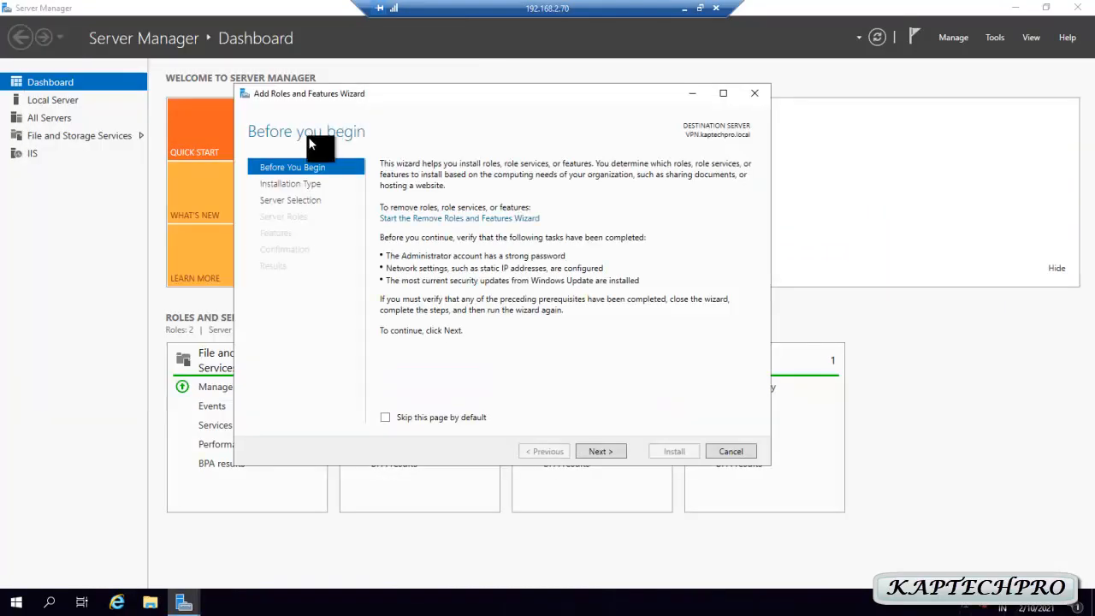
click(596, 453)
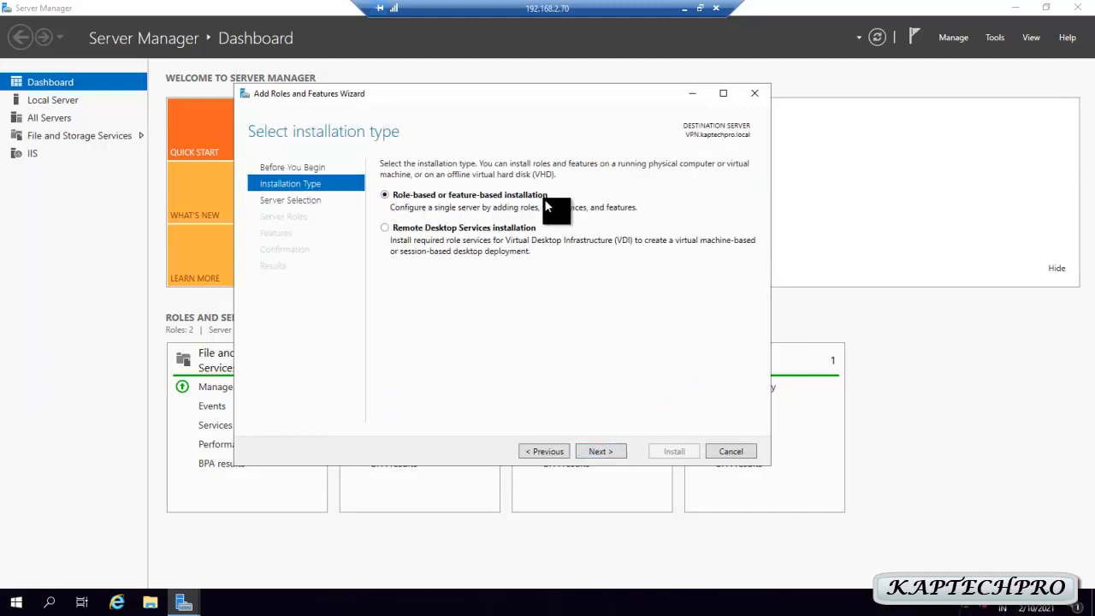
click(599, 450)
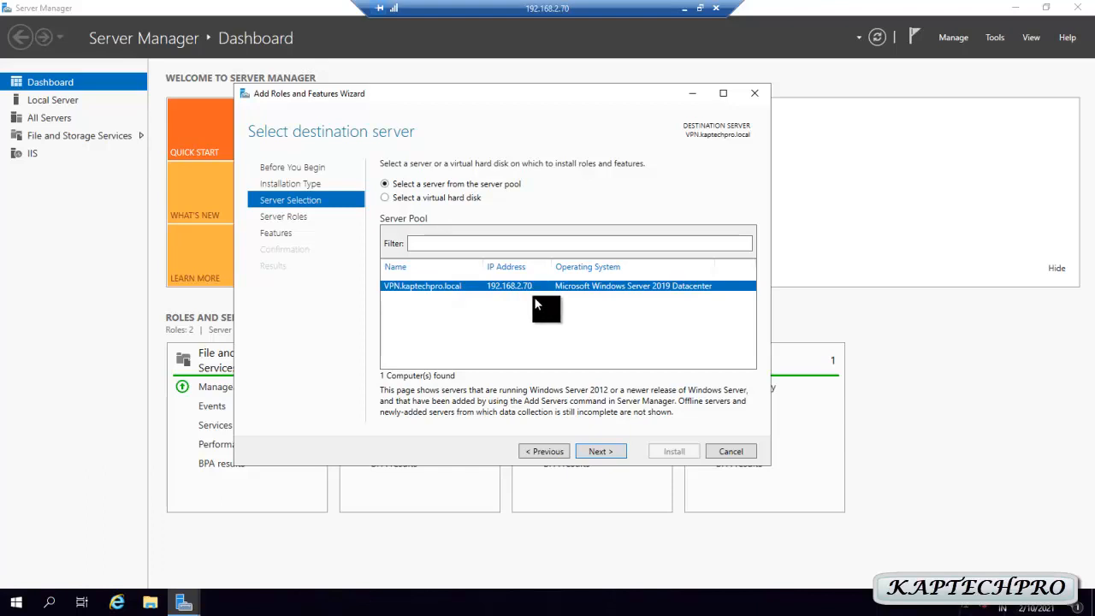
click(599, 452)
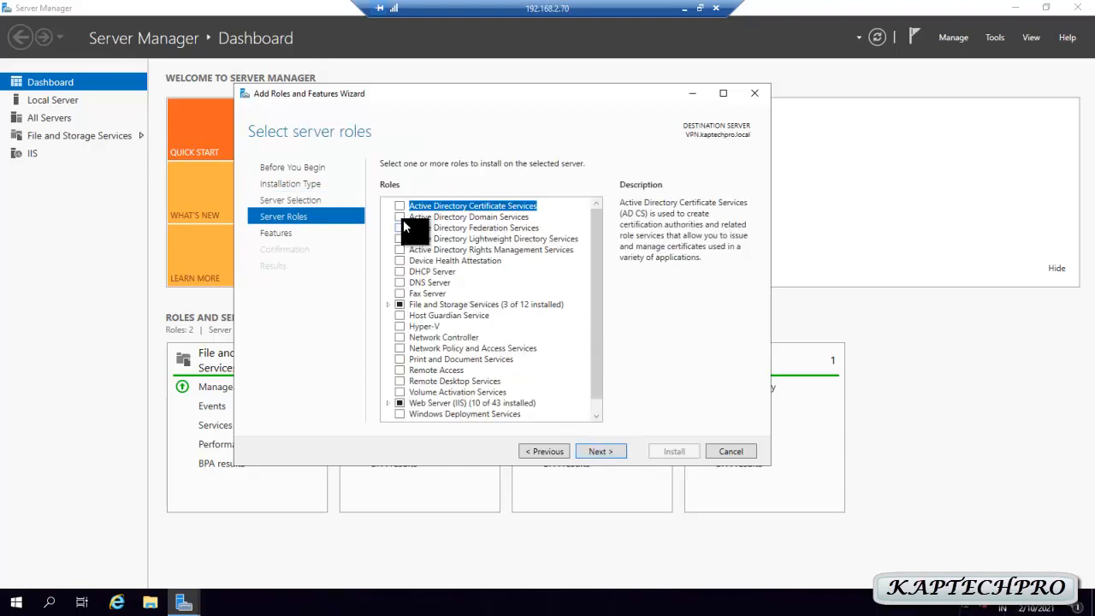
scroll(402, 342, down, 1)
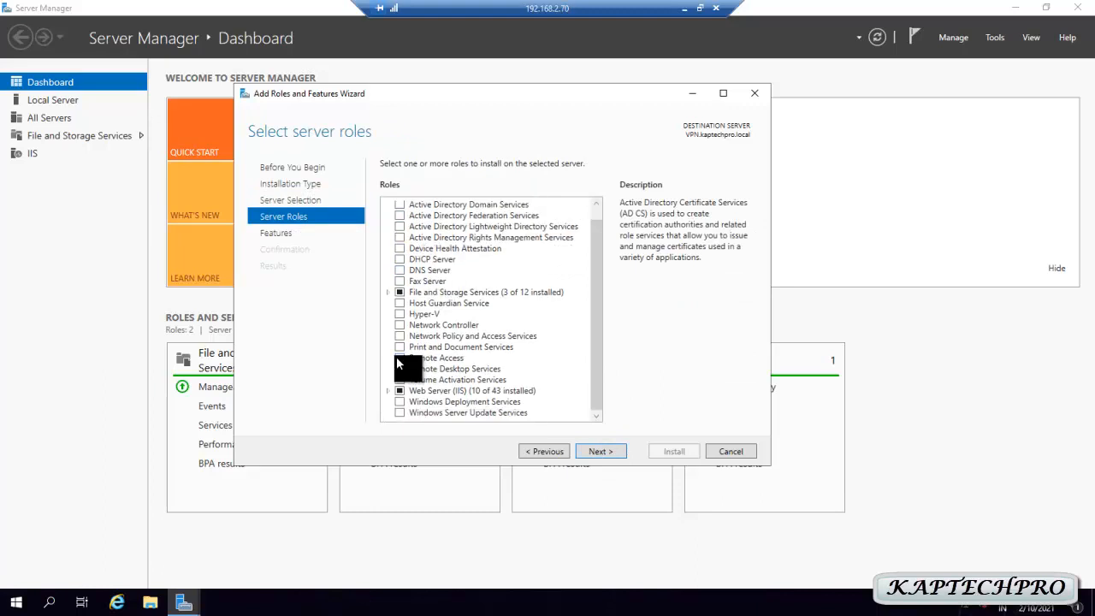
click(400, 357)
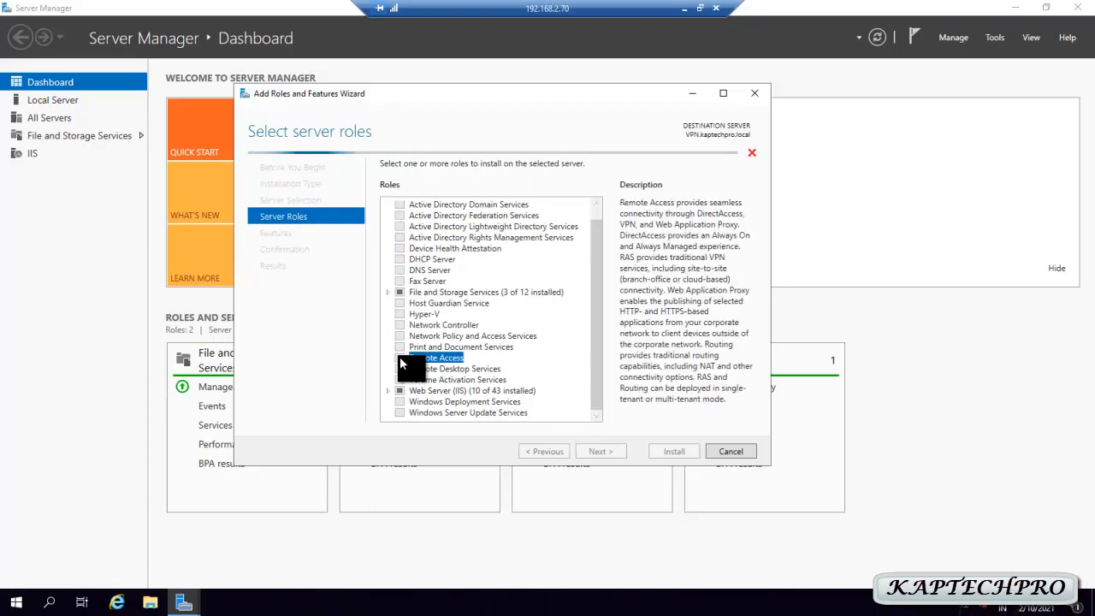
click(597, 449)
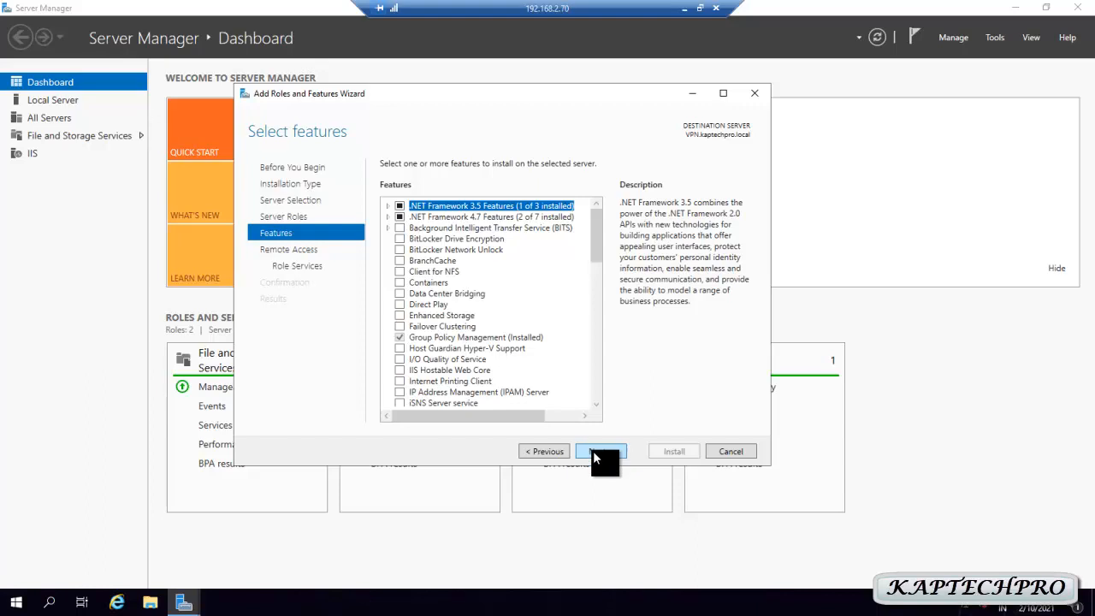
click(593, 451)
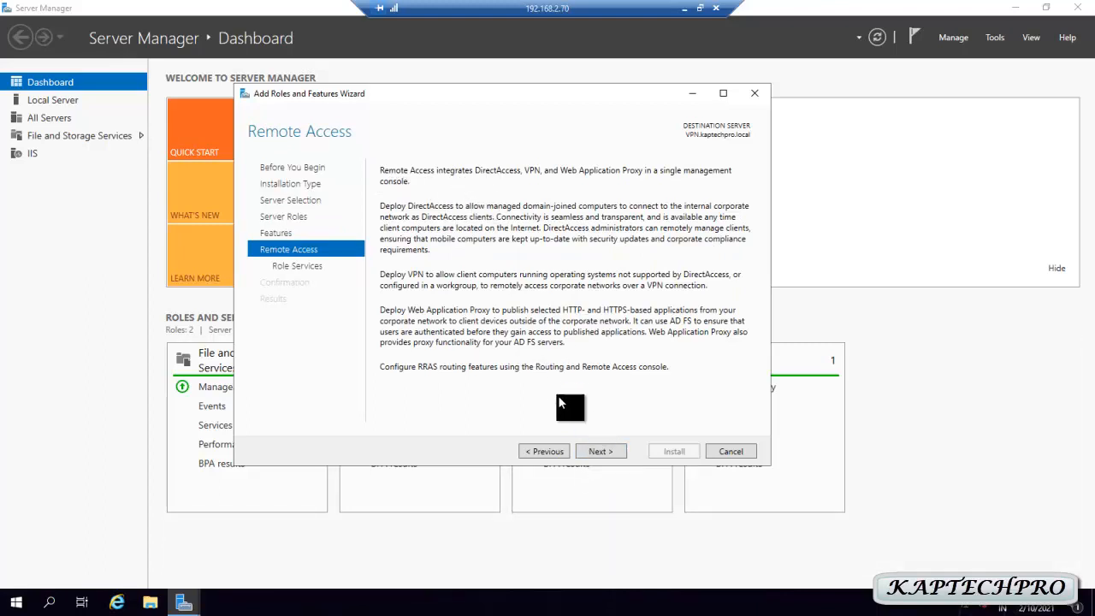
Add the DirectAccess and VPN (RAS) role service with its management tools and allow automatic restart
click(598, 451)
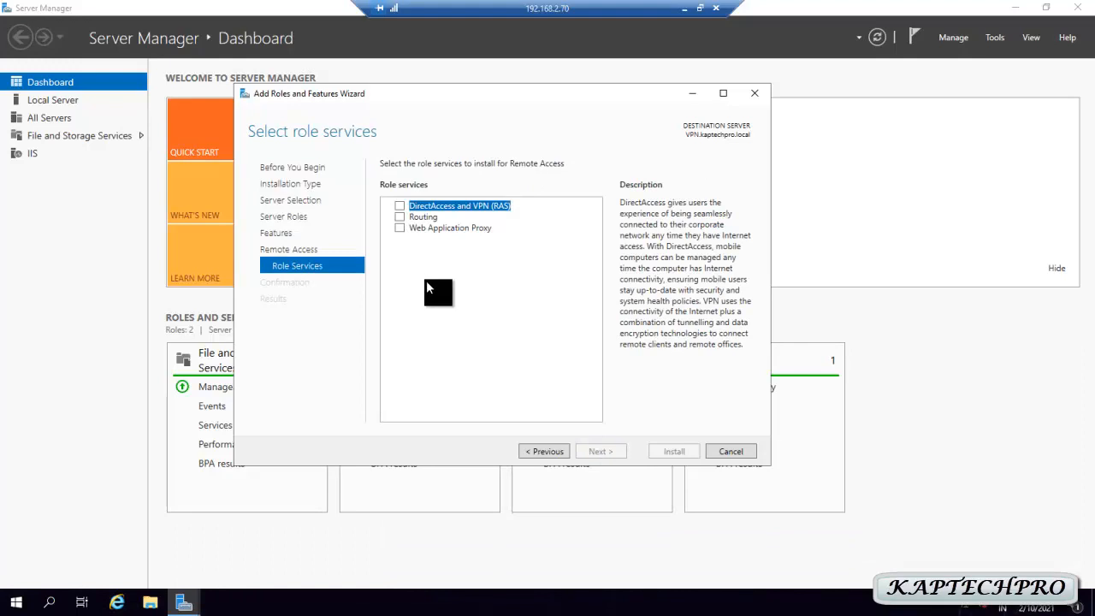
click(399, 206)
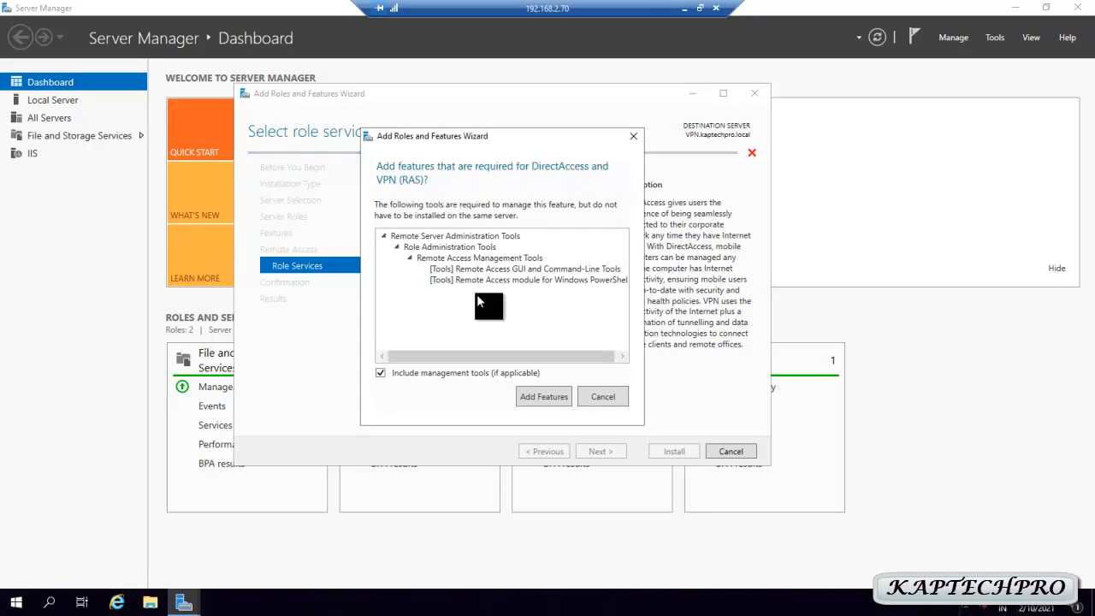
click(543, 397)
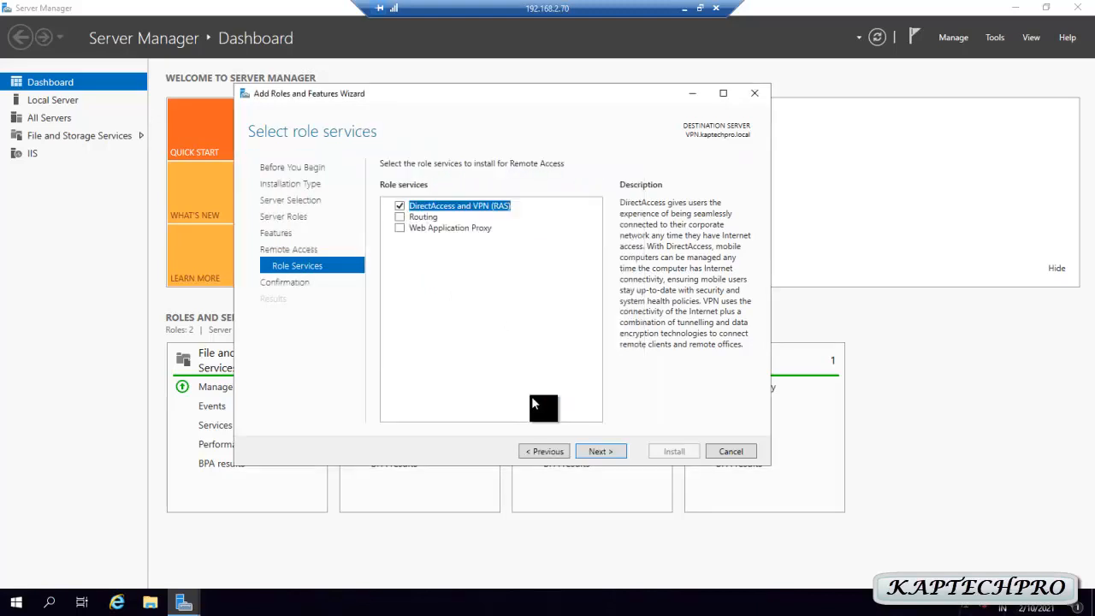
click(596, 452)
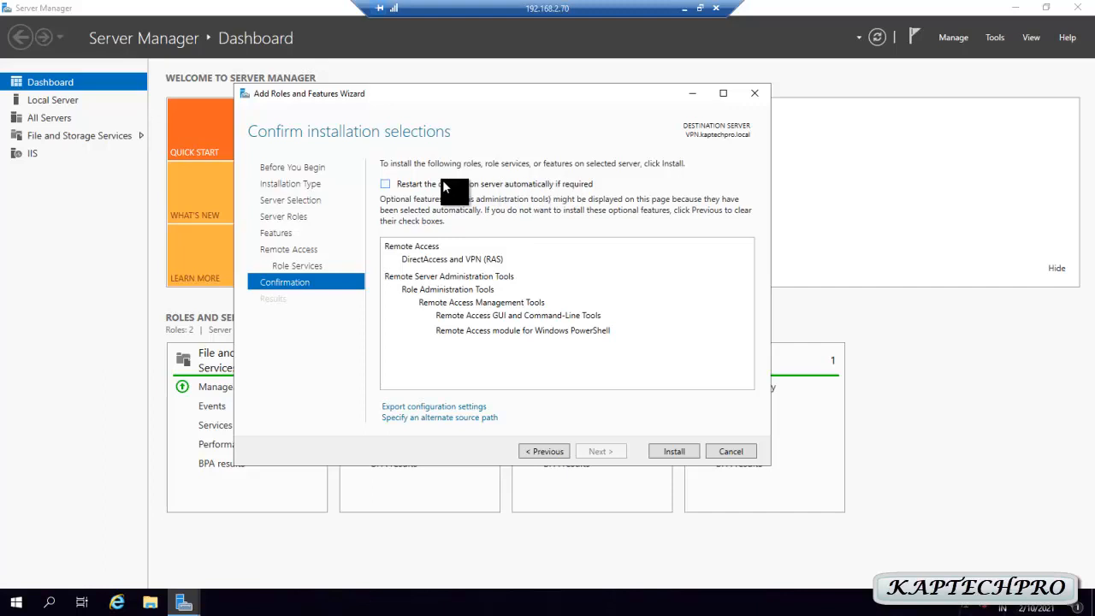
click(386, 184)
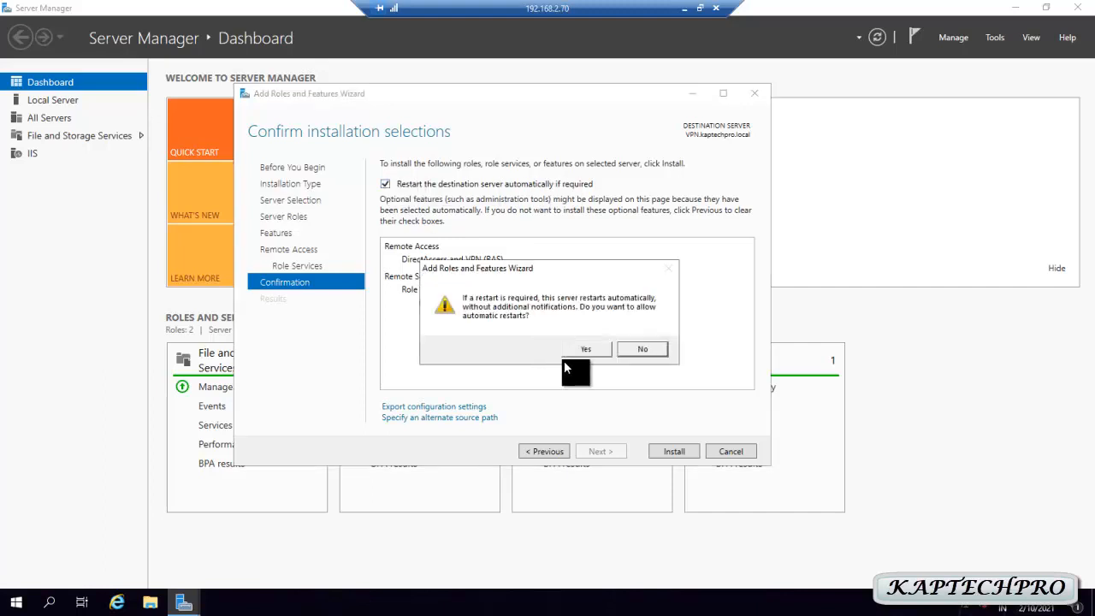
click(589, 349)
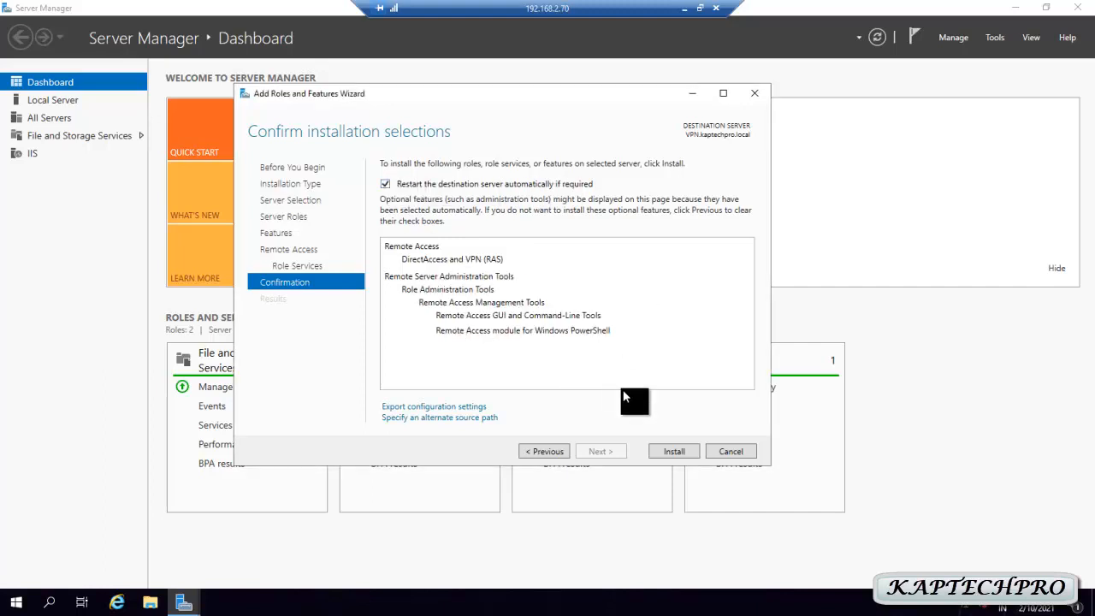
Install Remote Access, close the finished wizard, and check notifications for post-deployment configuration
click(680, 451)
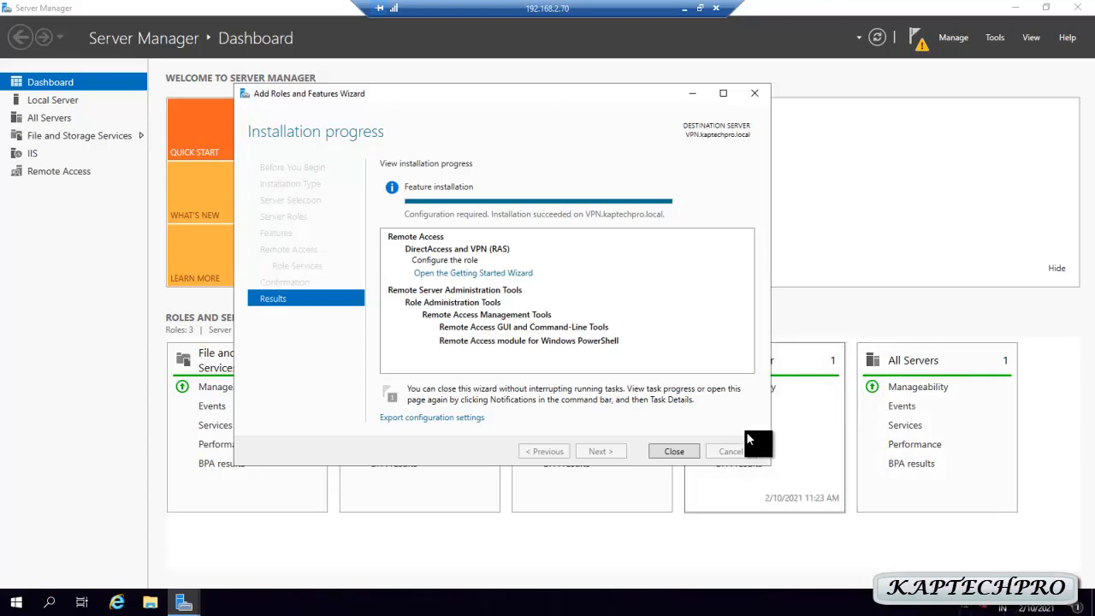
click(670, 450)
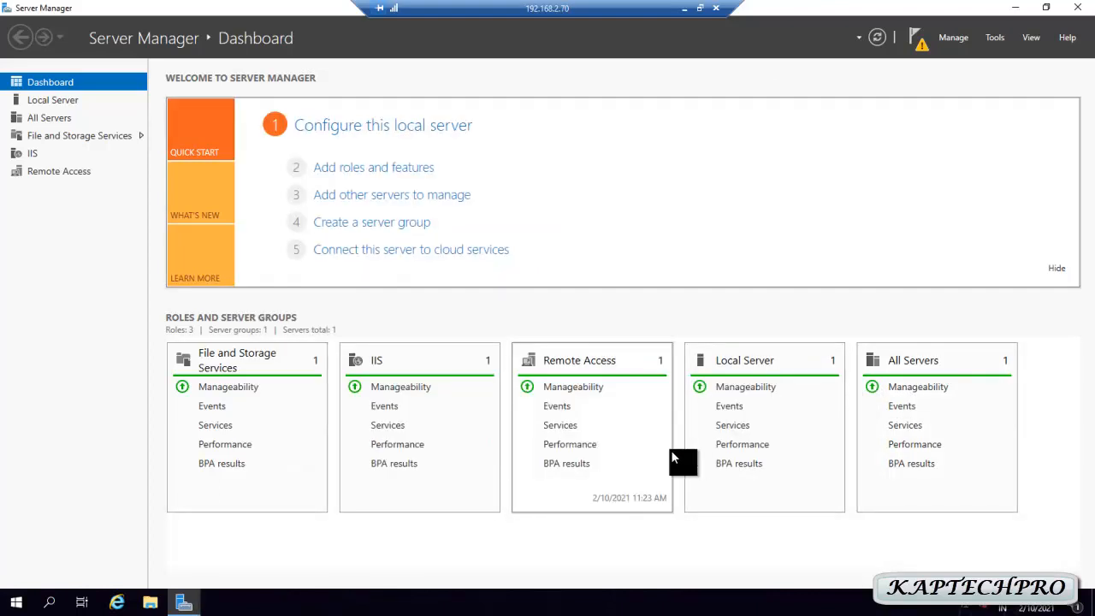
click(915, 43)
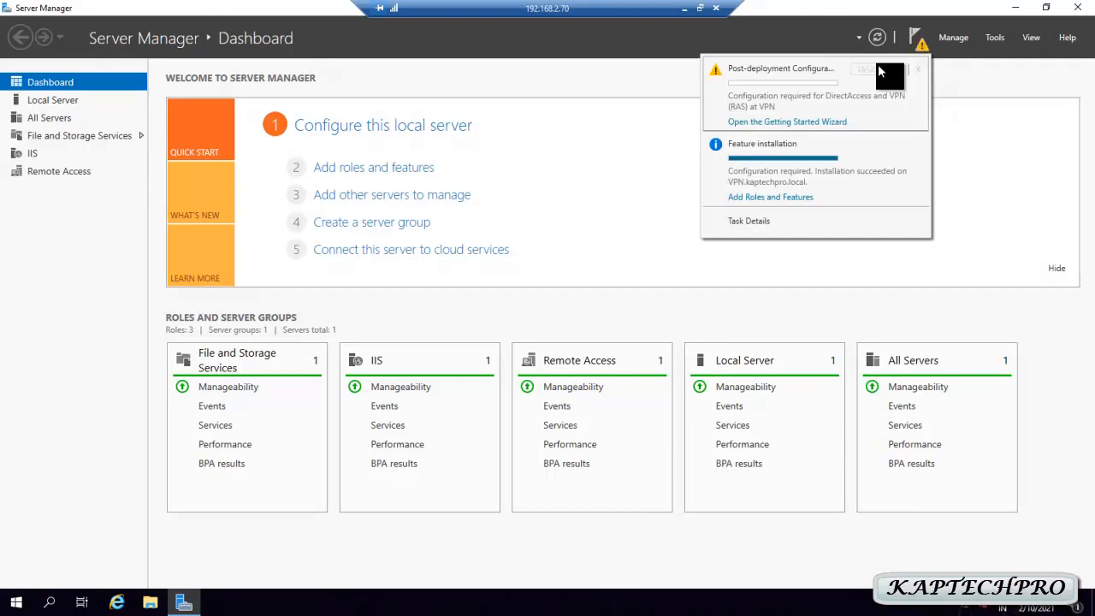
Launch the Remote Access Getting Started Wizard and choose Deploy VPN only
click(804, 128)
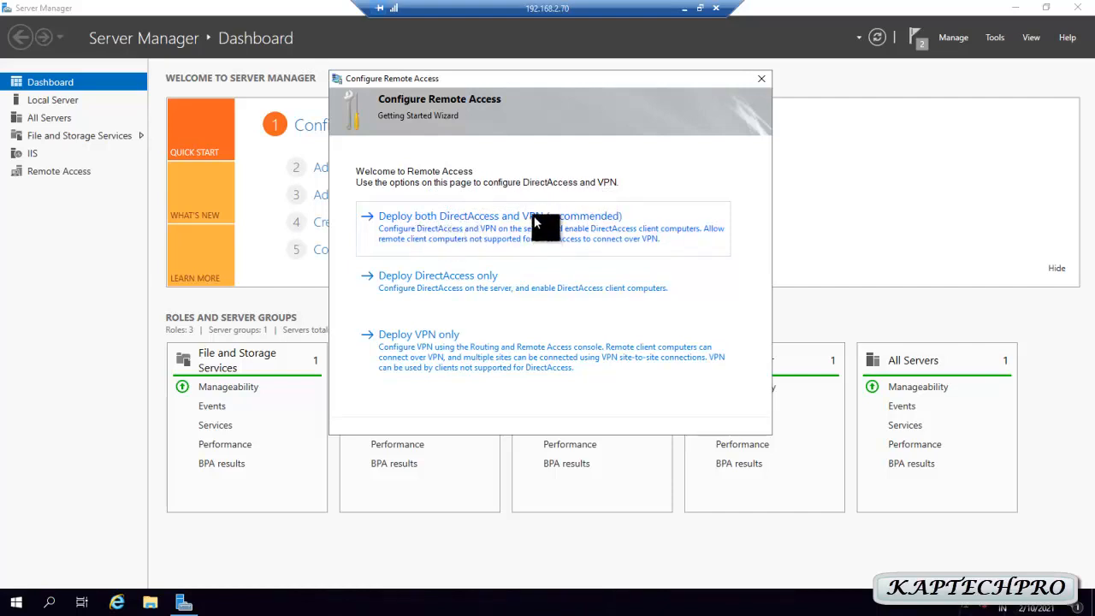
click(425, 344)
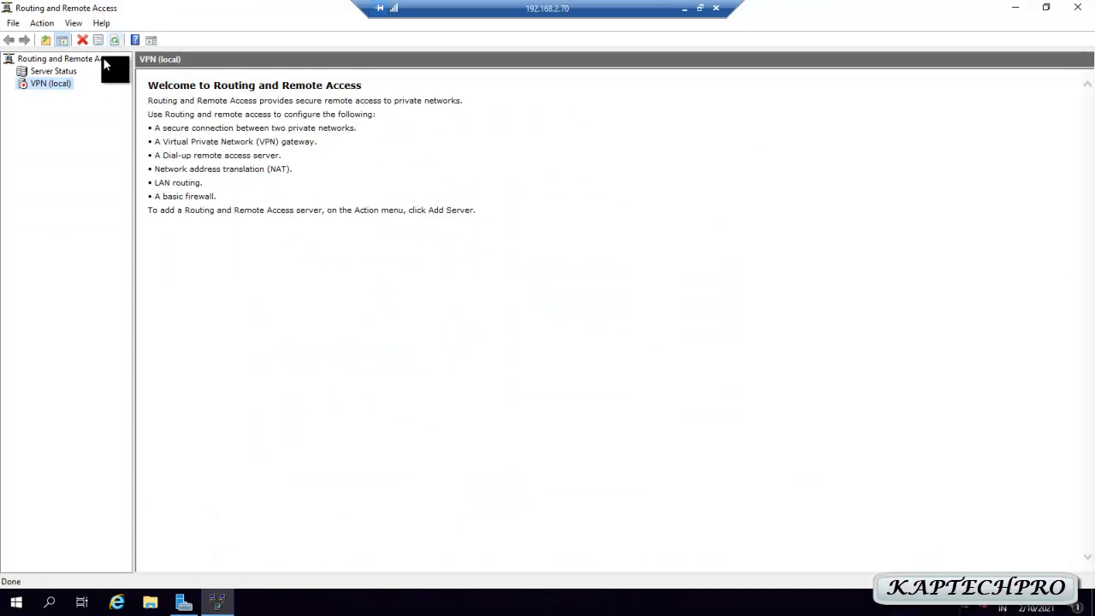
Enable Routing and Remote Access on VPN (local) with a custom VPN-access configuration and start the service
right_click(40, 83)
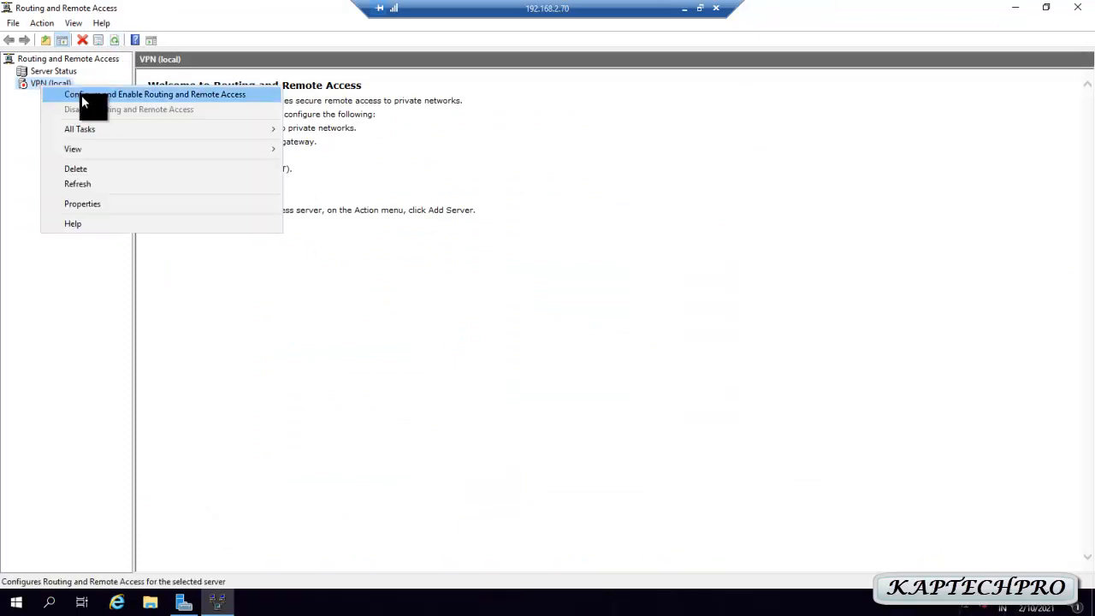
click(185, 95)
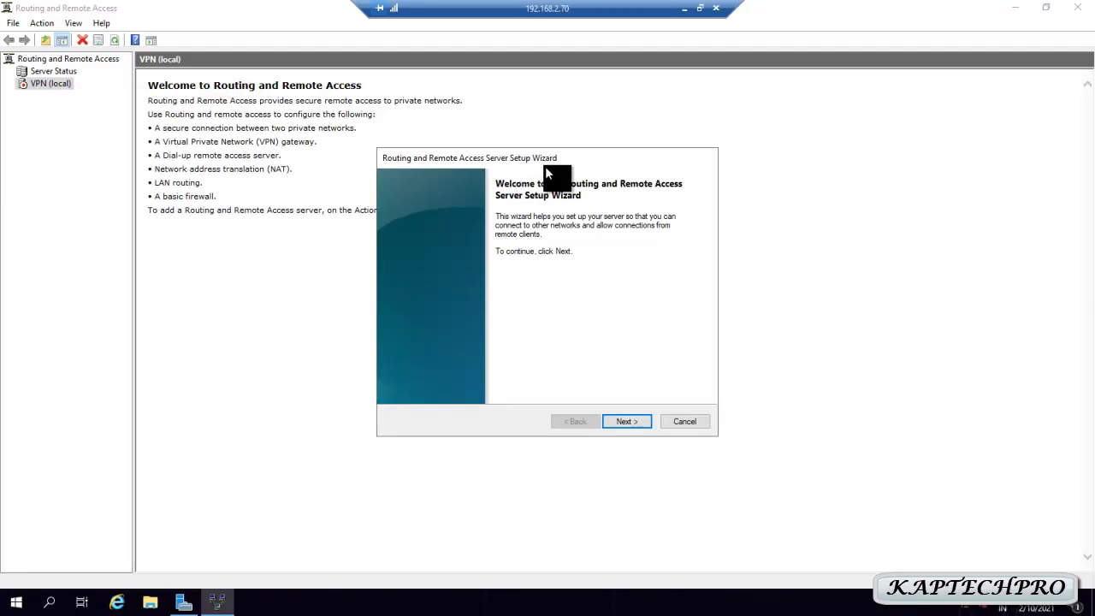
click(626, 421)
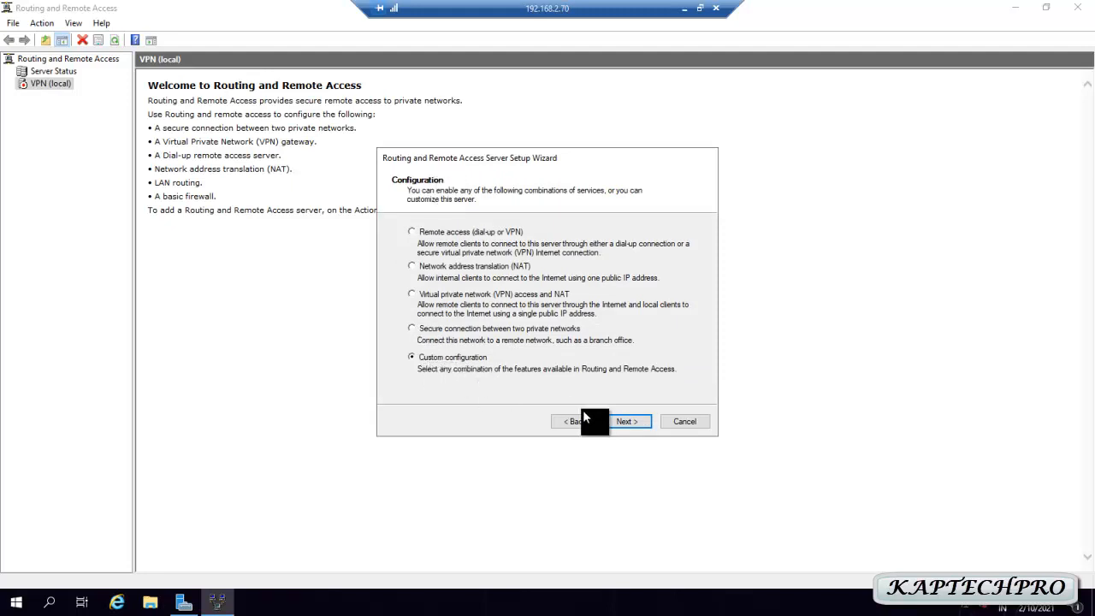
click(625, 422)
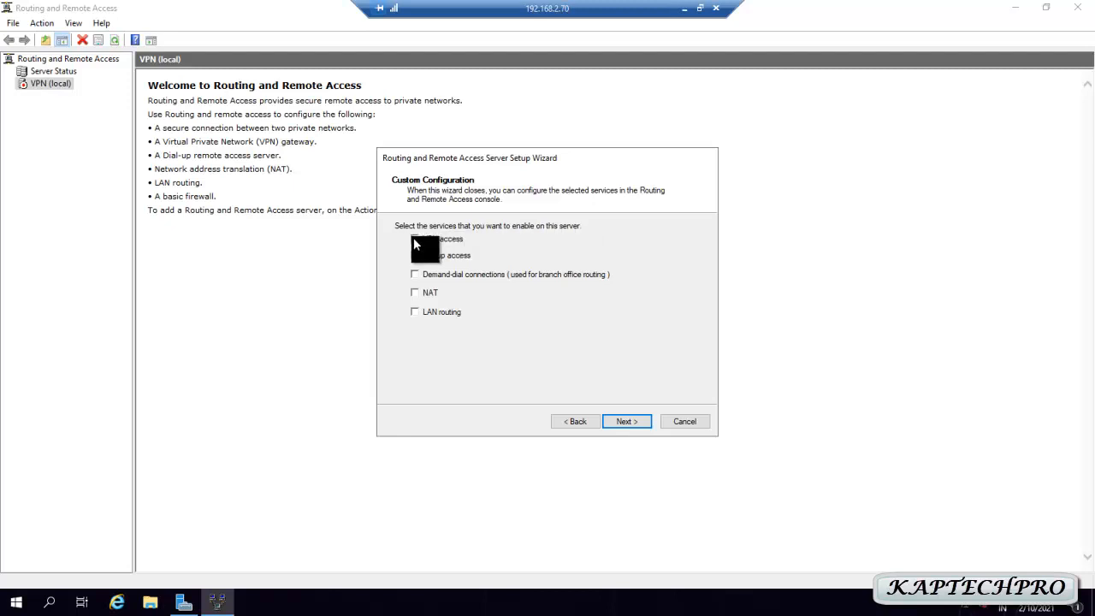
click(615, 424)
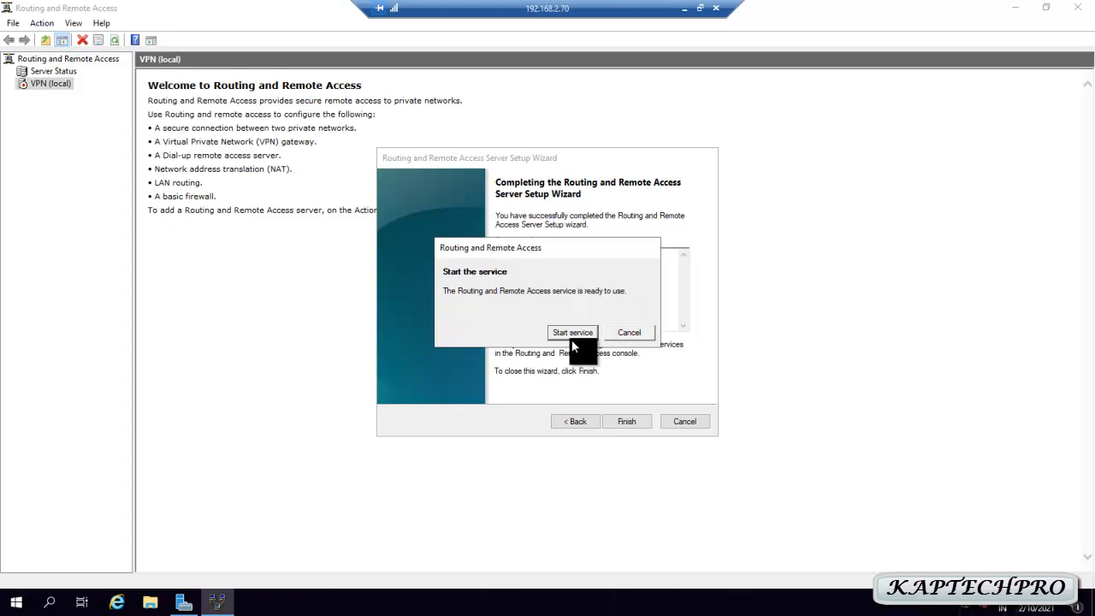
click(569, 333)
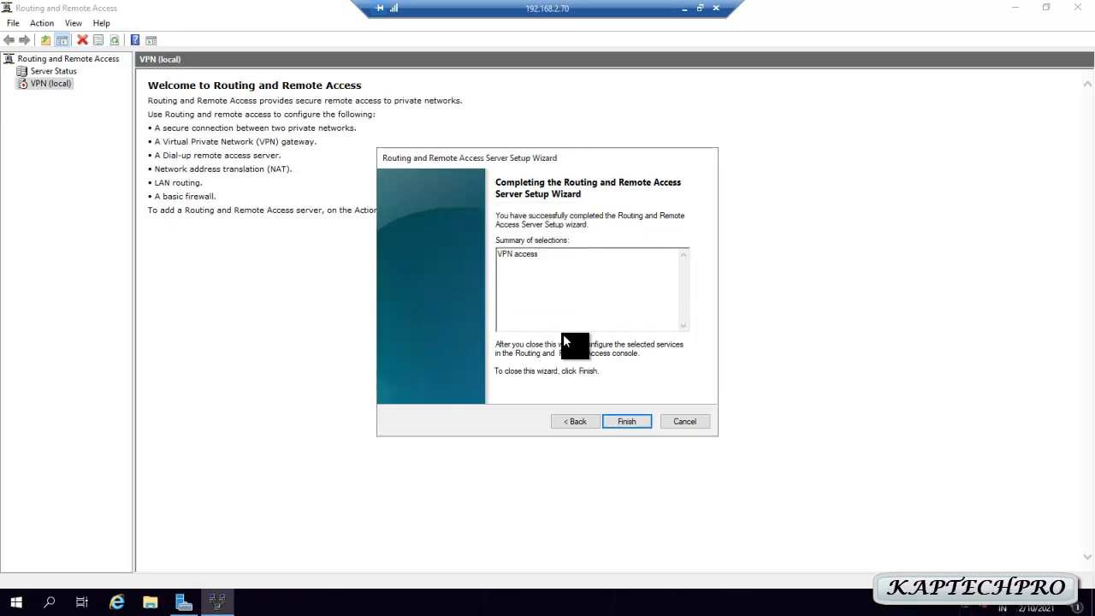
In VPN (local) properties, allow a custom L2TP/IKEv2 IPsec policy and paste the preshared key
right_click(37, 85)
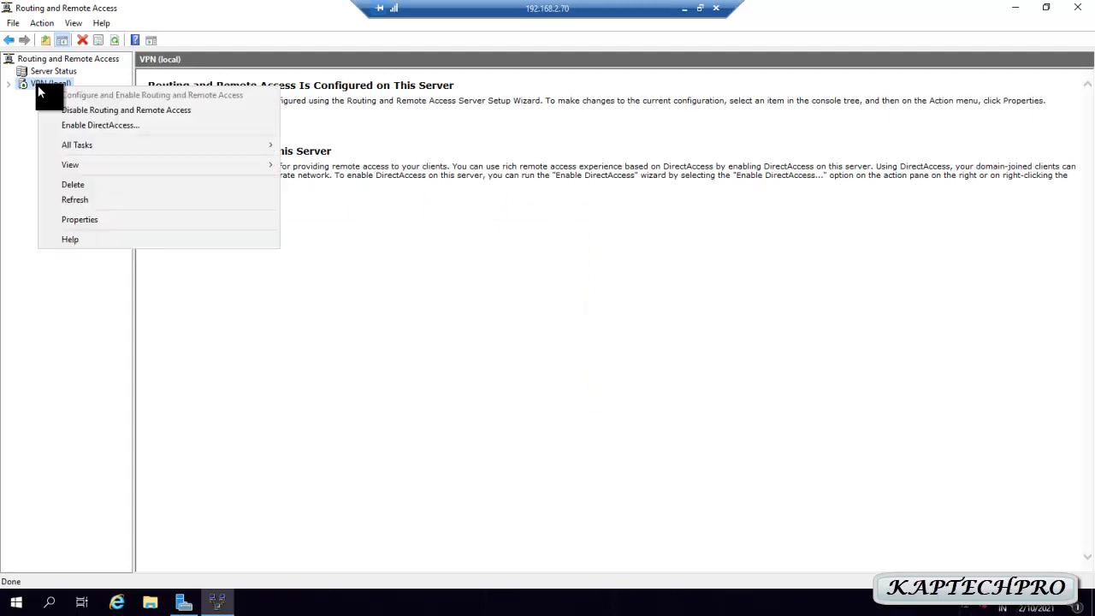
click(98, 221)
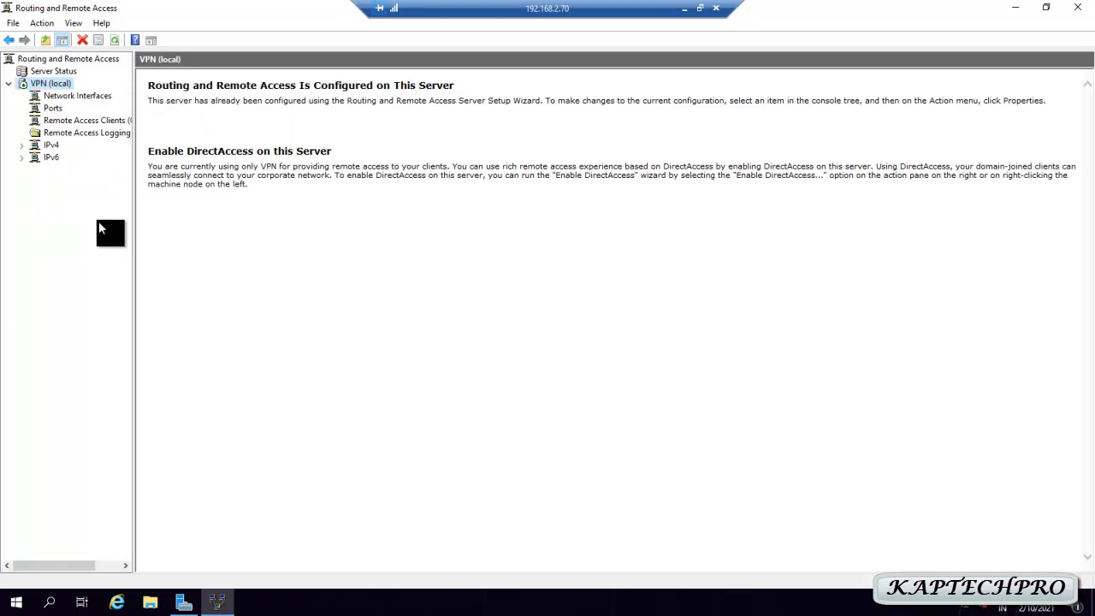
click(465, 130)
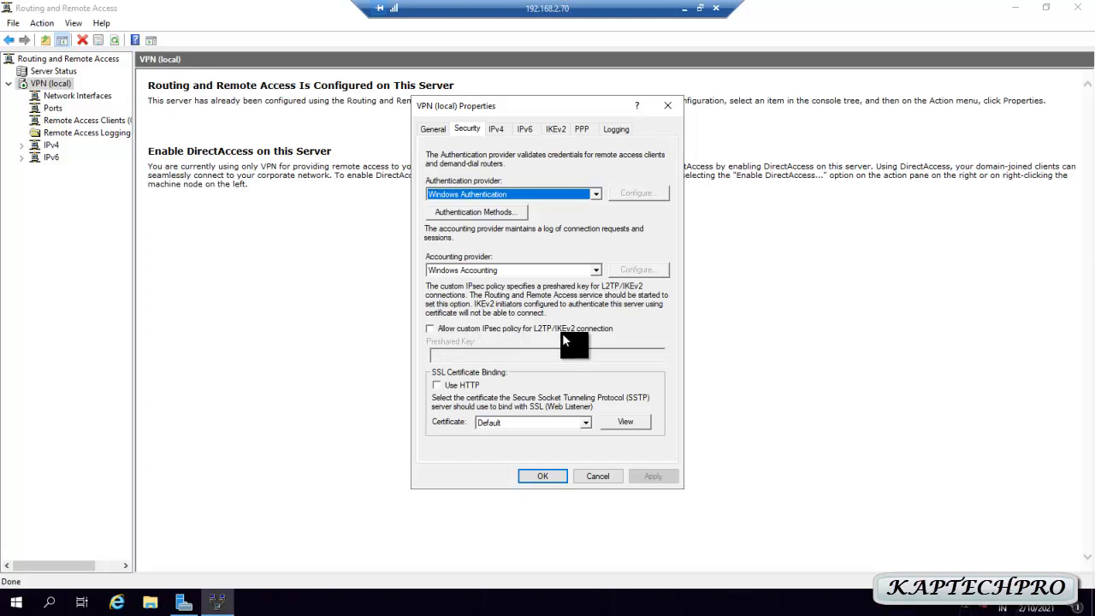
click(431, 329)
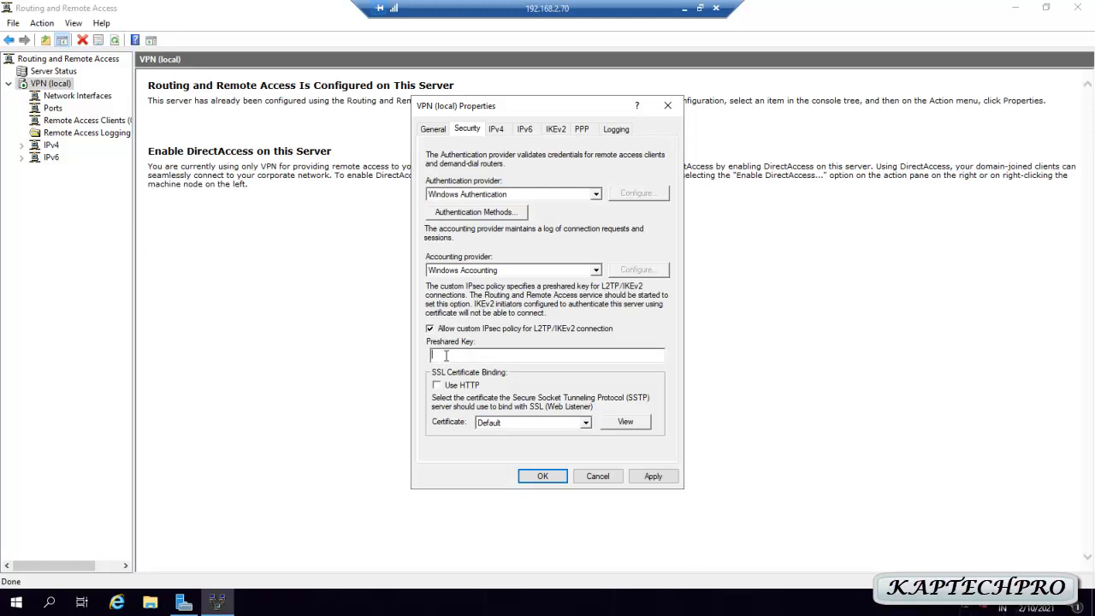
click(497, 131)
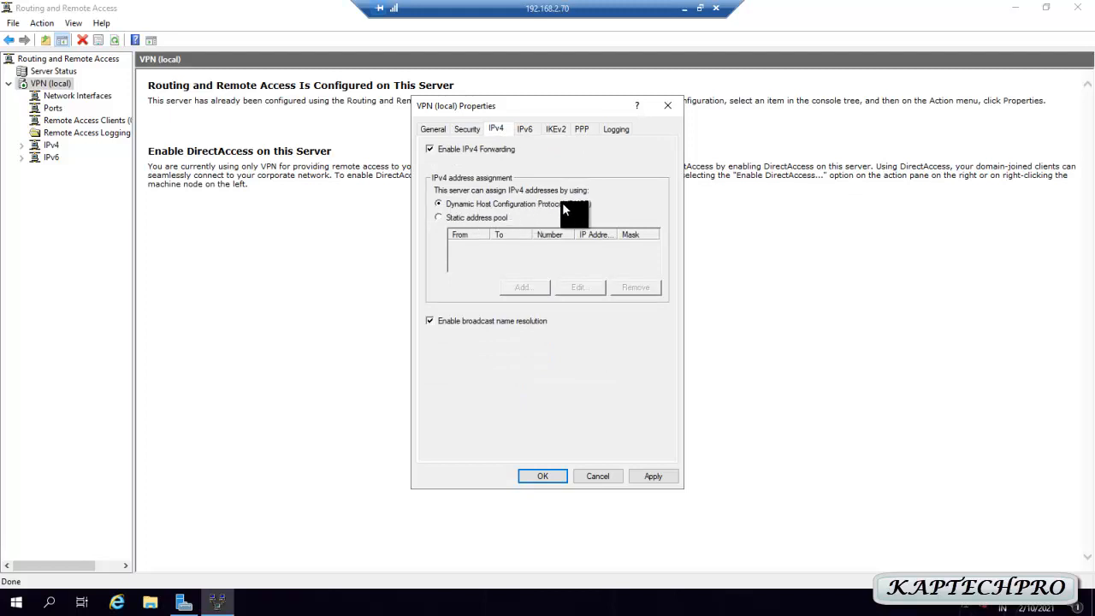
Add a static IPv4 pool from 192.168.2.90 to 192.168.2.105 (16 addresses) and apply it
click(451, 218)
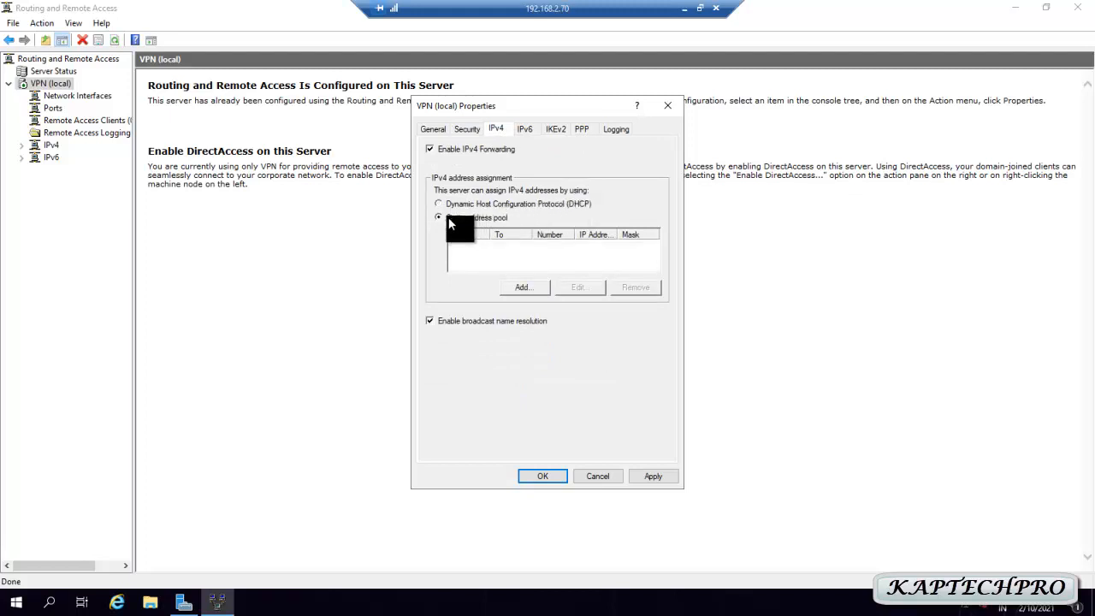
click(523, 288)
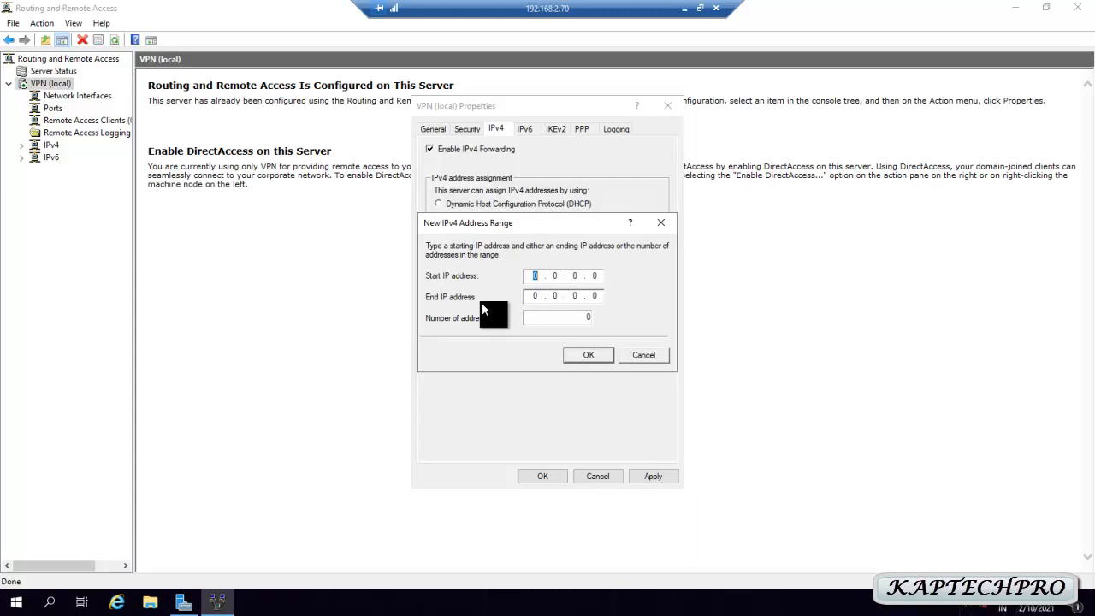
text(192)
text(1682)
text(90)
text(1921)
text(68)
text(2)
text(.100)
key(BackSpace)
text(5)
click(585, 356)
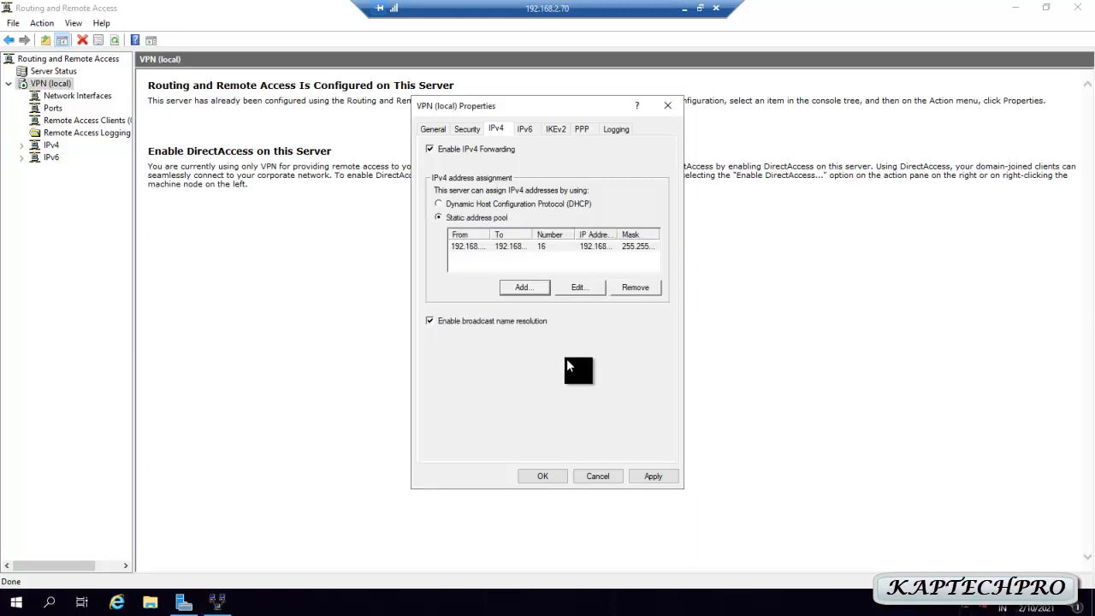
click(650, 477)
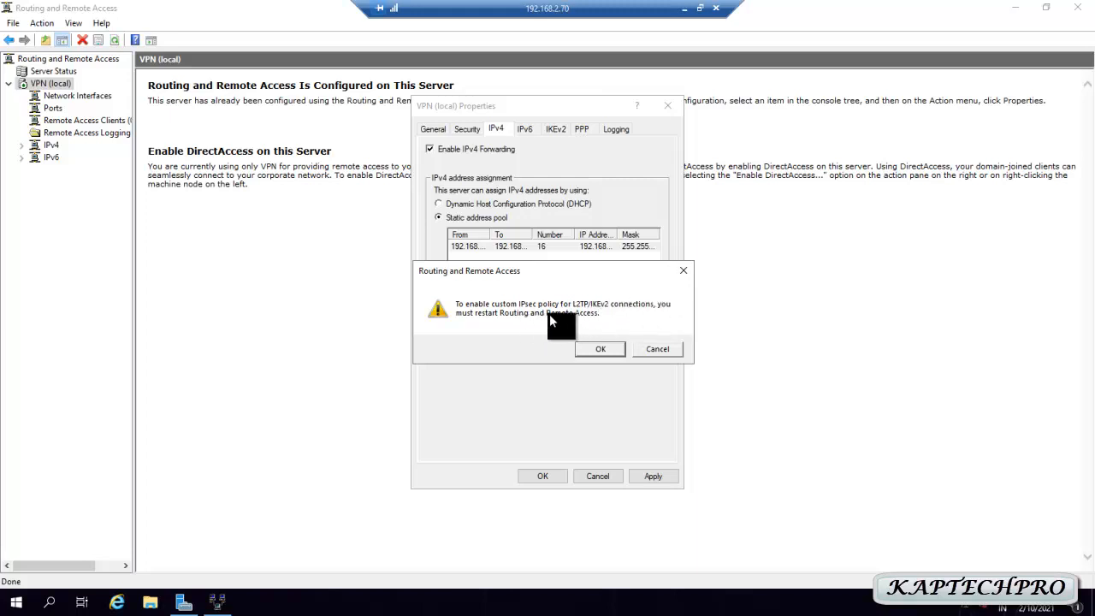
click(600, 349)
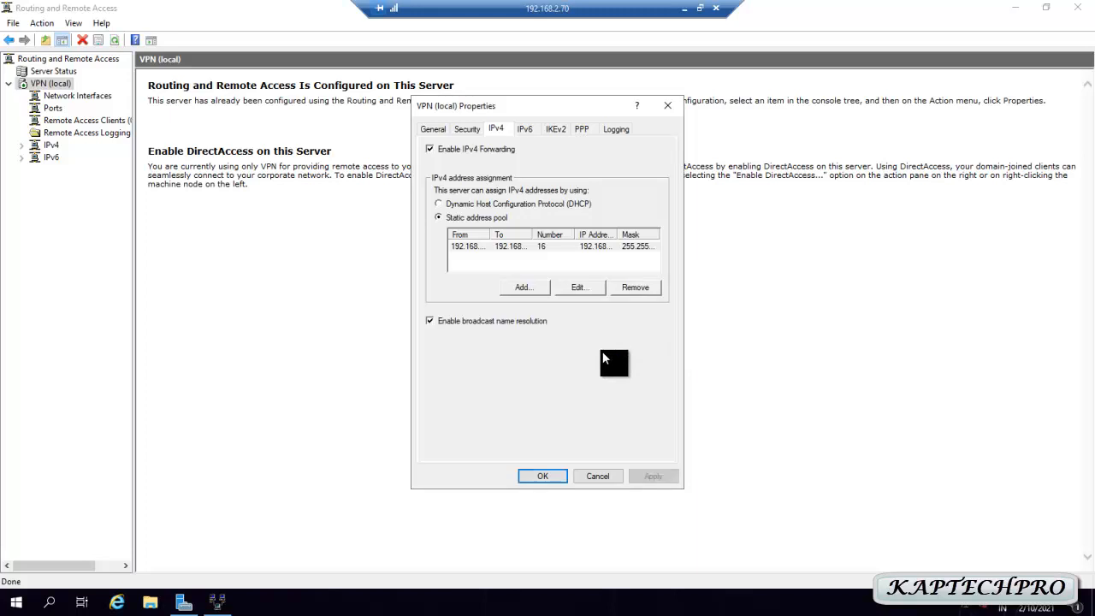
Close the VPN (local) properties and restart the Routing and Remote Access service
click(542, 476)
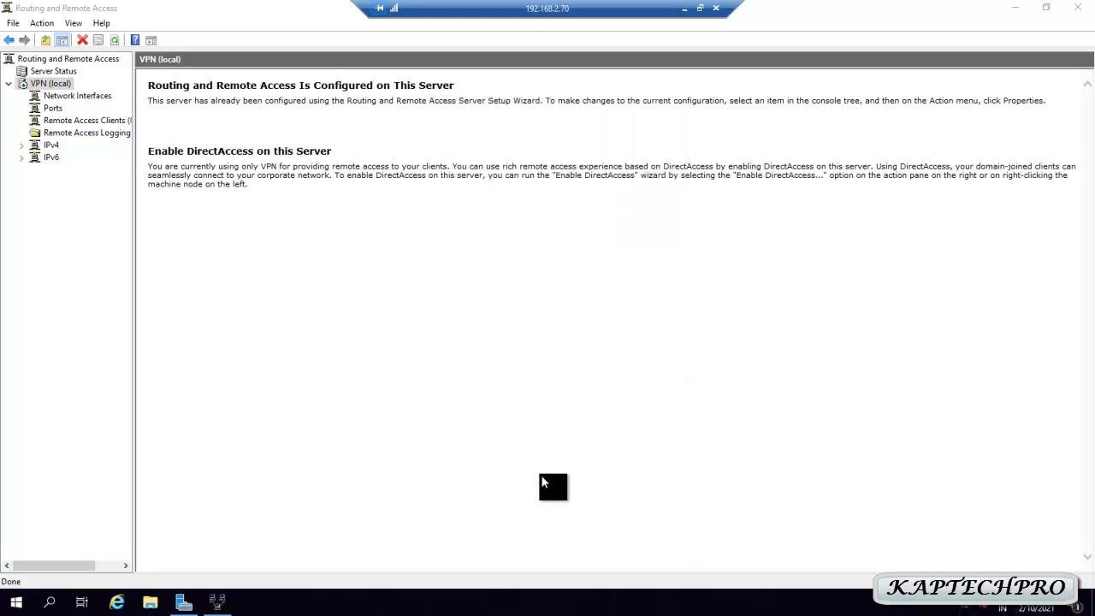
right_click(36, 85)
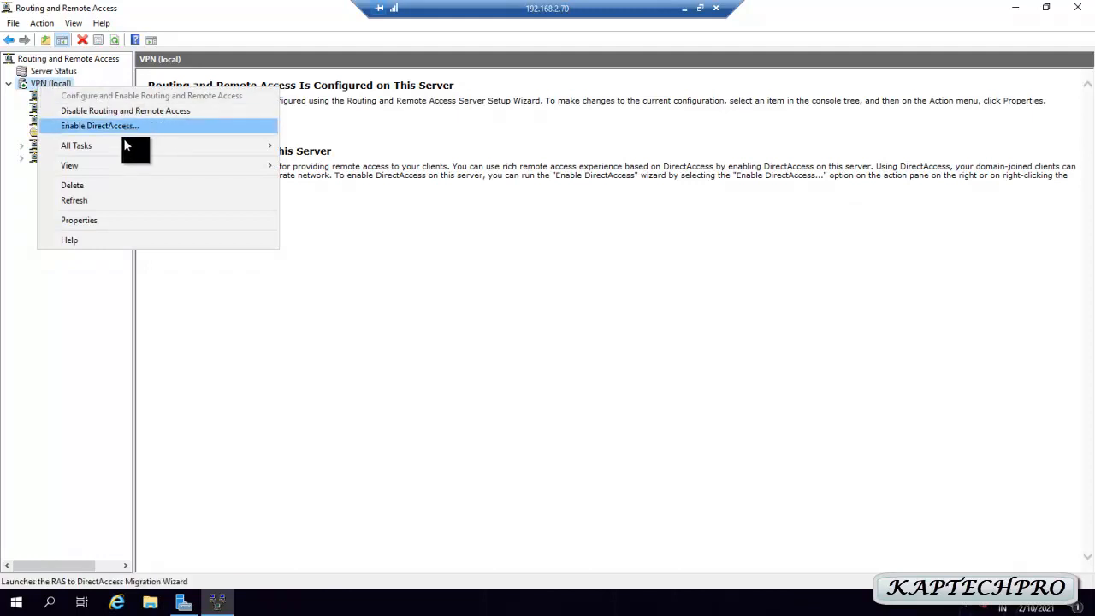
mouse_move(118, 151)
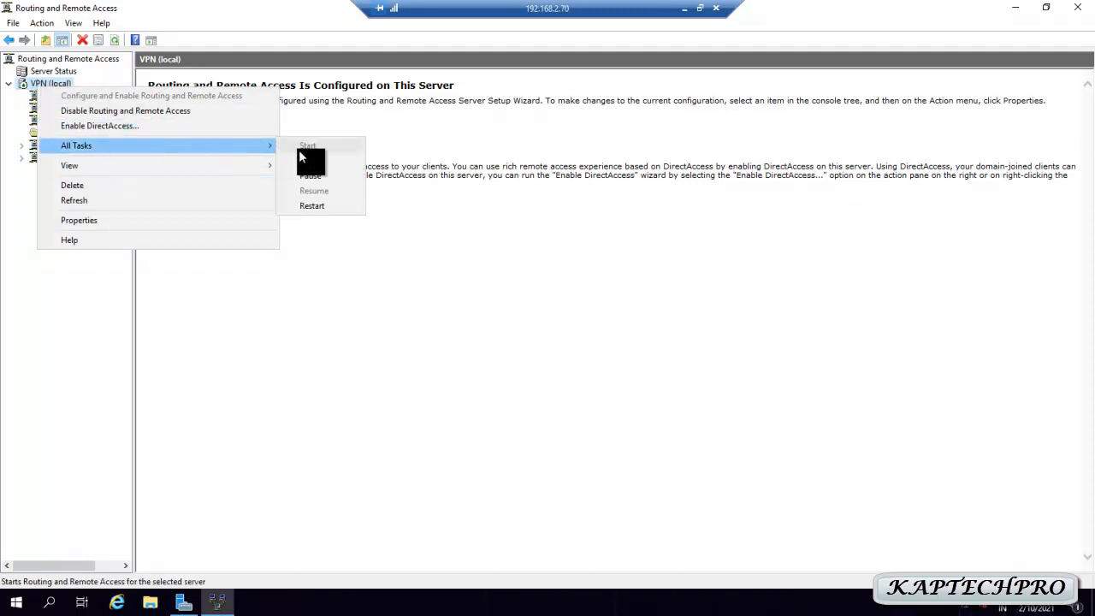
click(305, 207)
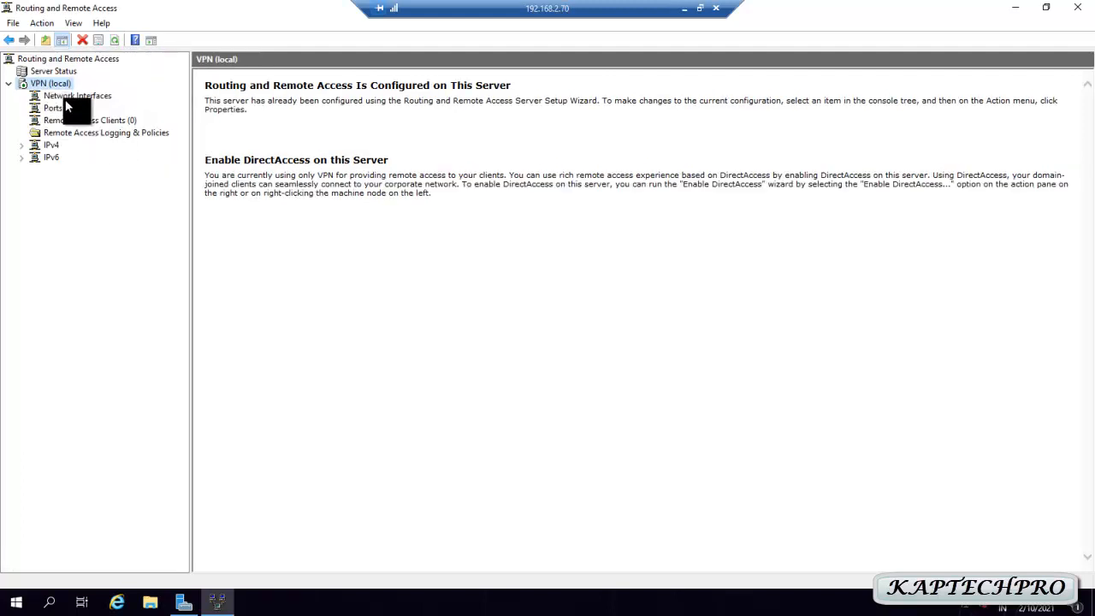
Review the Network Interfaces, the VPN Ports list, and the Remote Access Clients, which shows none connected
click(43, 96)
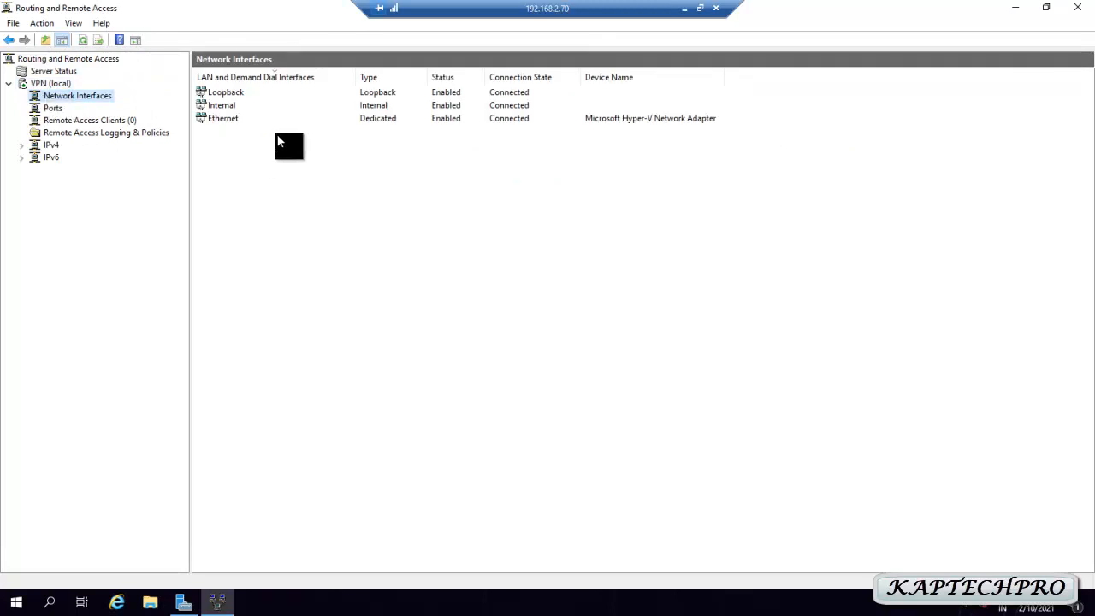
click(53, 107)
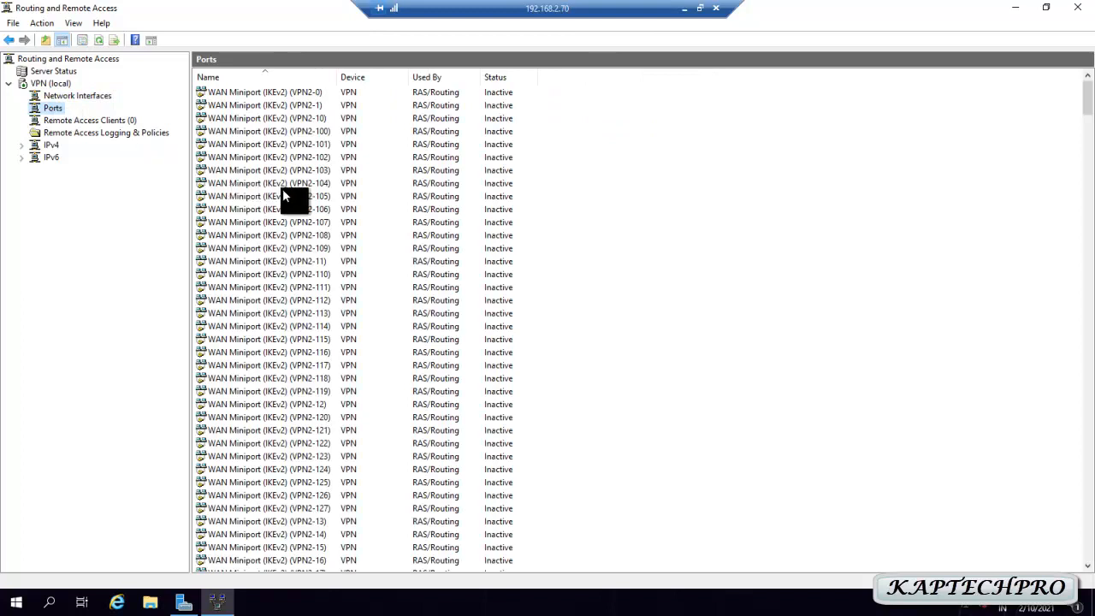
scroll(353, 245, down, 20)
scroll(315, 323, down, 20)
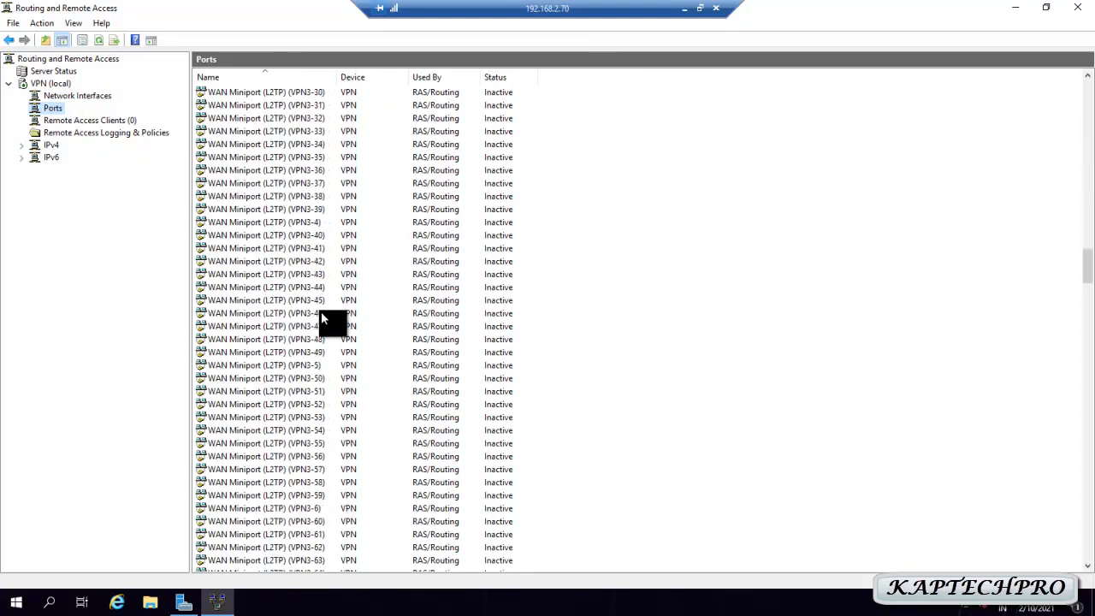
scroll(318, 302, down, 20)
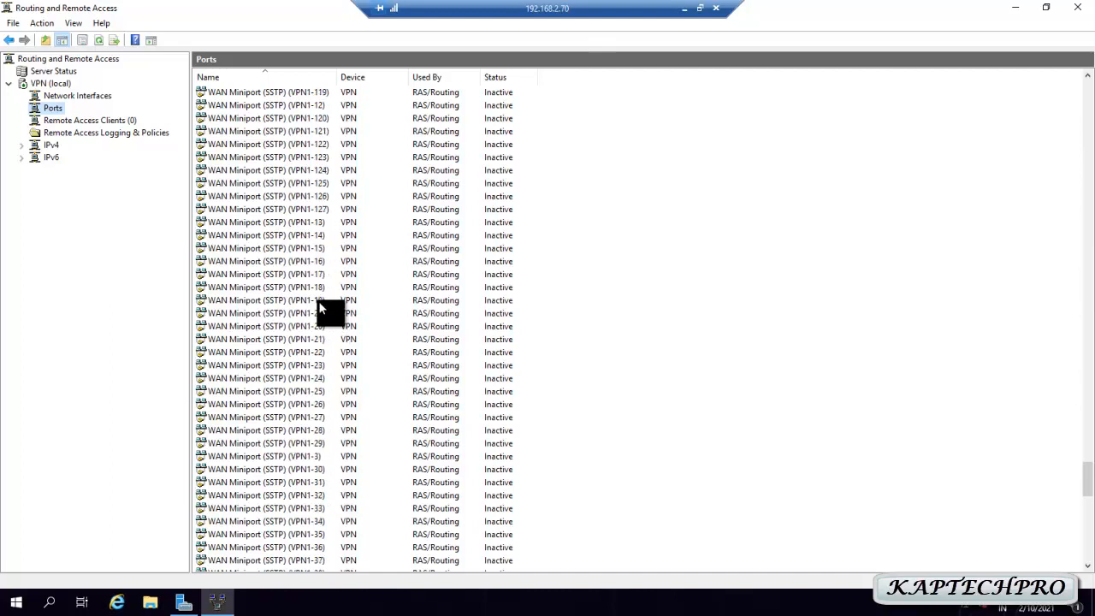
click(66, 119)
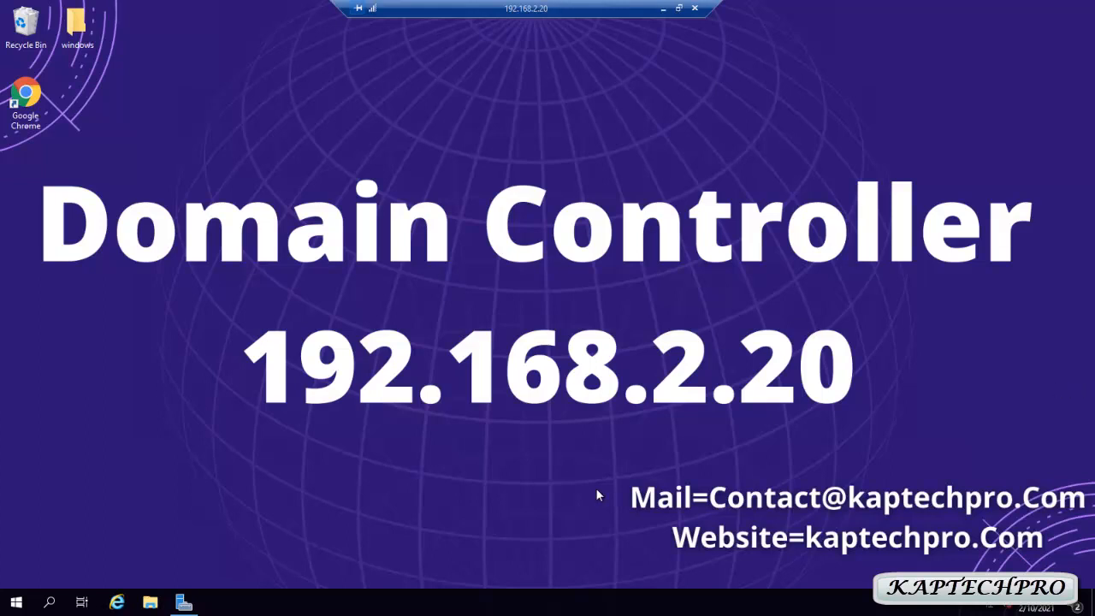
Open Active Directory Users and Computers from Tools and select the first user in VPN USERS
click(195, 606)
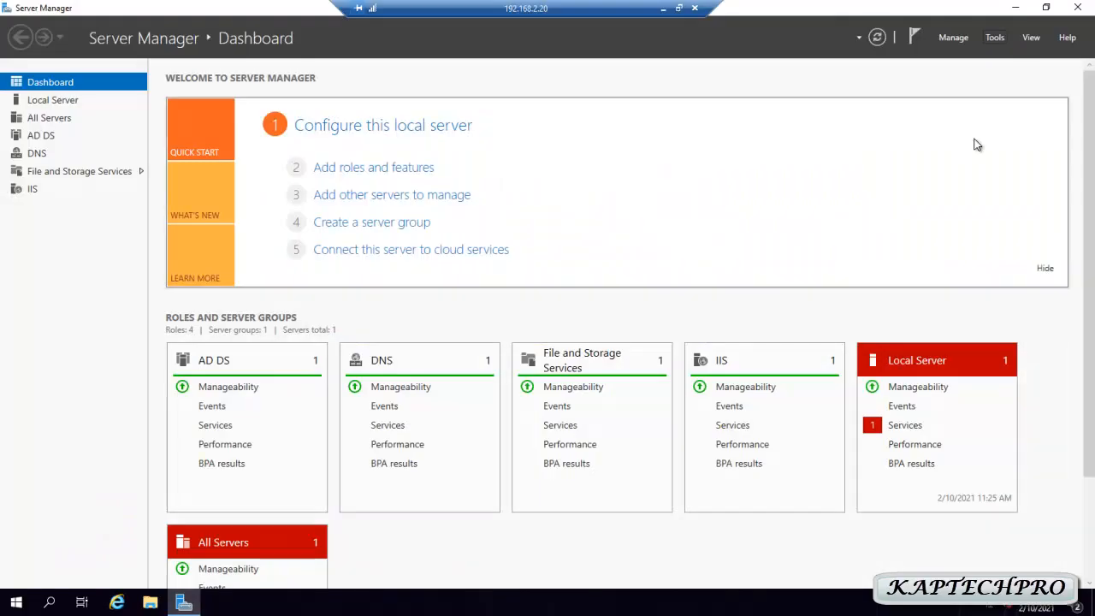
click(1002, 38)
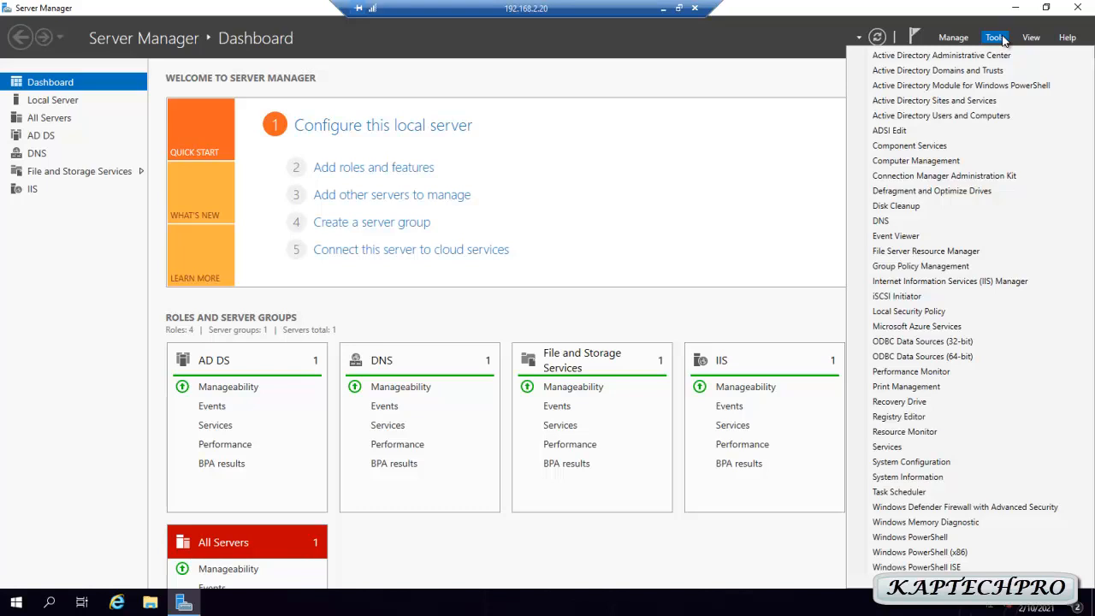
click(965, 116)
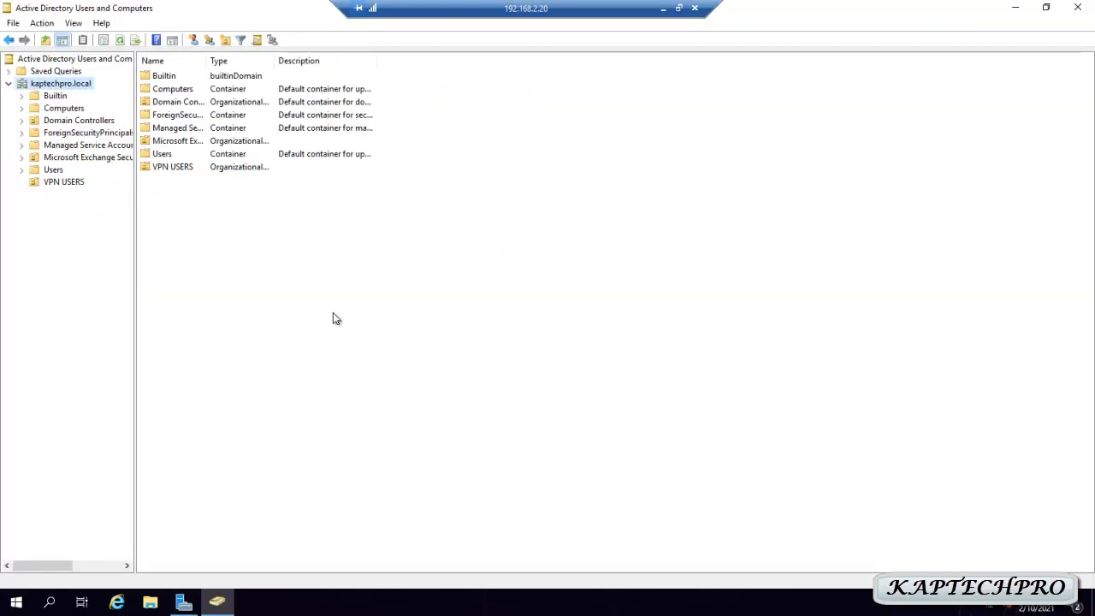
click(64, 182)
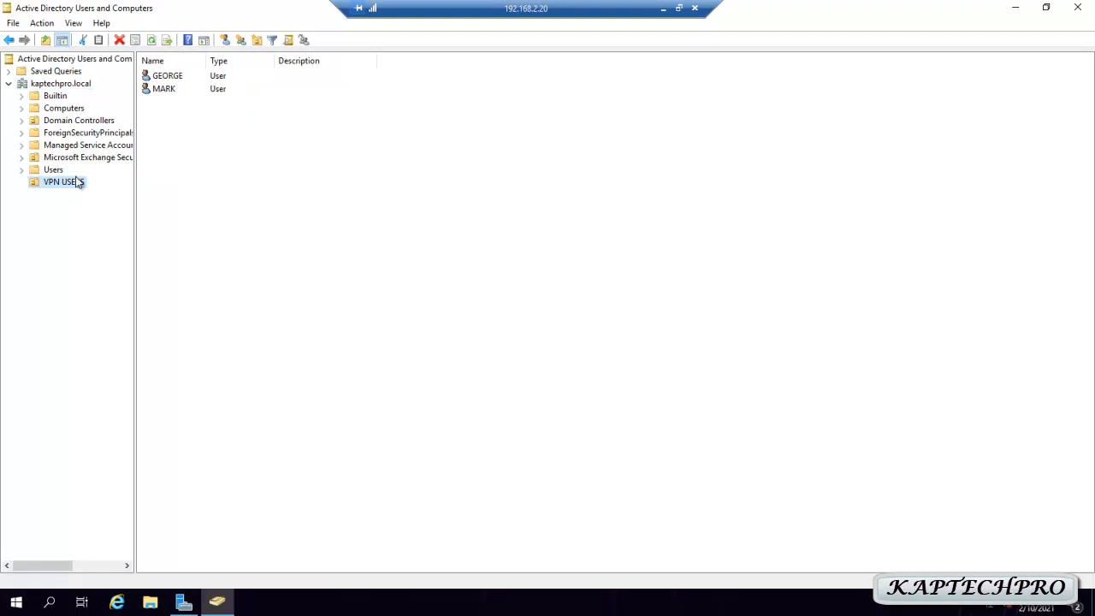
click(172, 79)
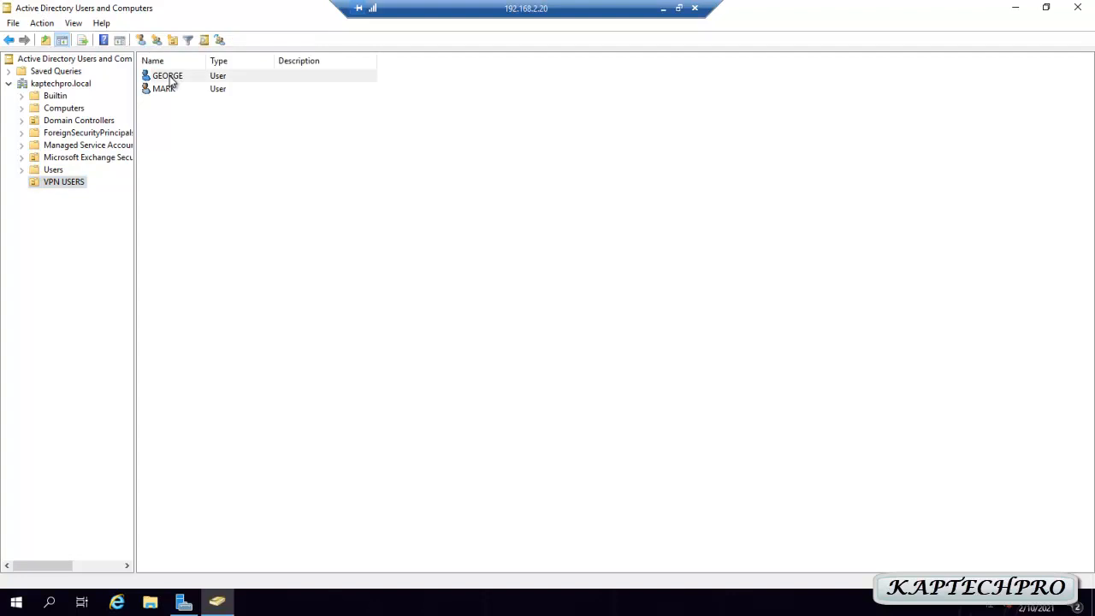
right_click(171, 78)
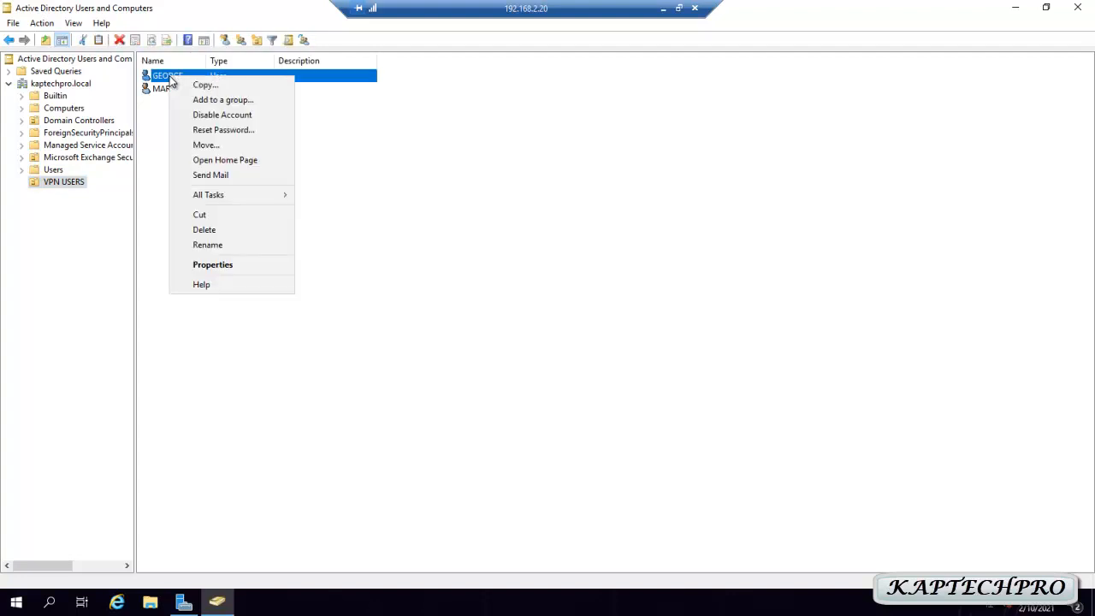
Add the first VPN user to the Remote Desktop Users group from its Member Of tab
click(223, 265)
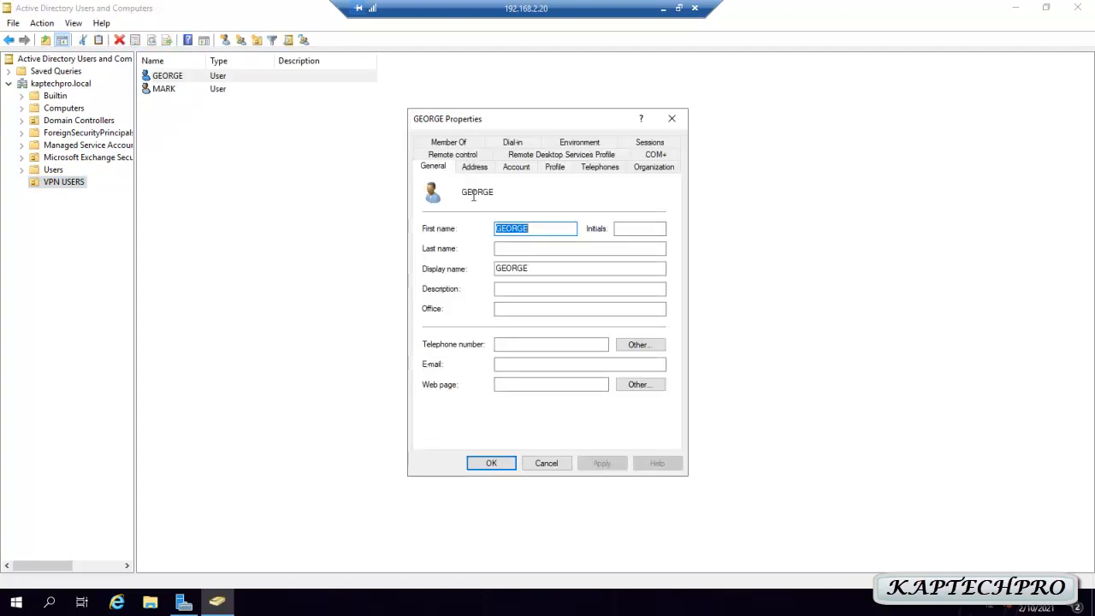
click(451, 144)
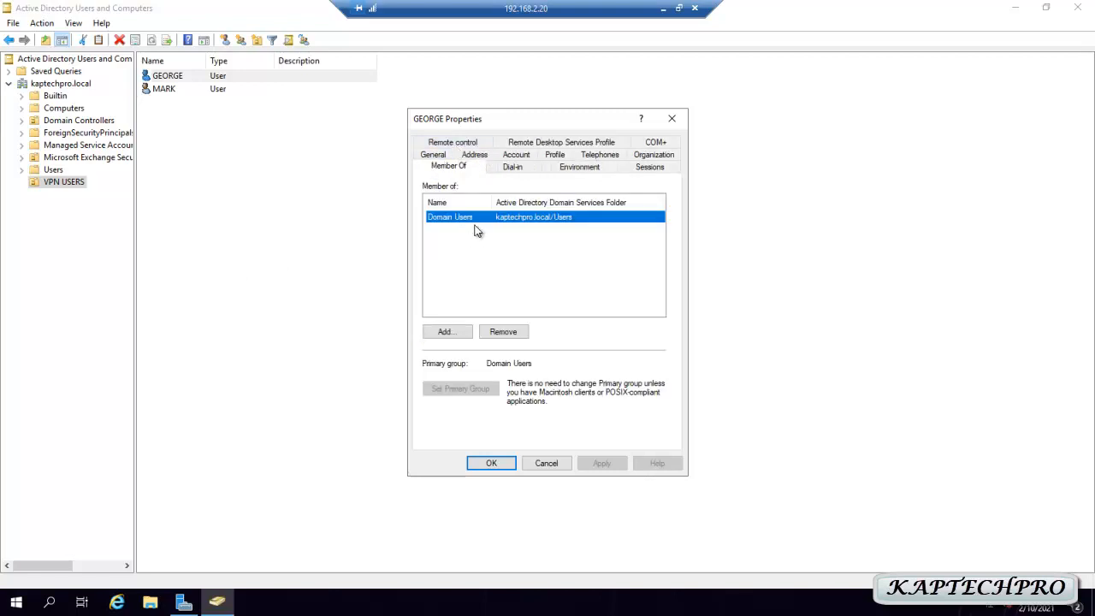
click(451, 337)
click(454, 288)
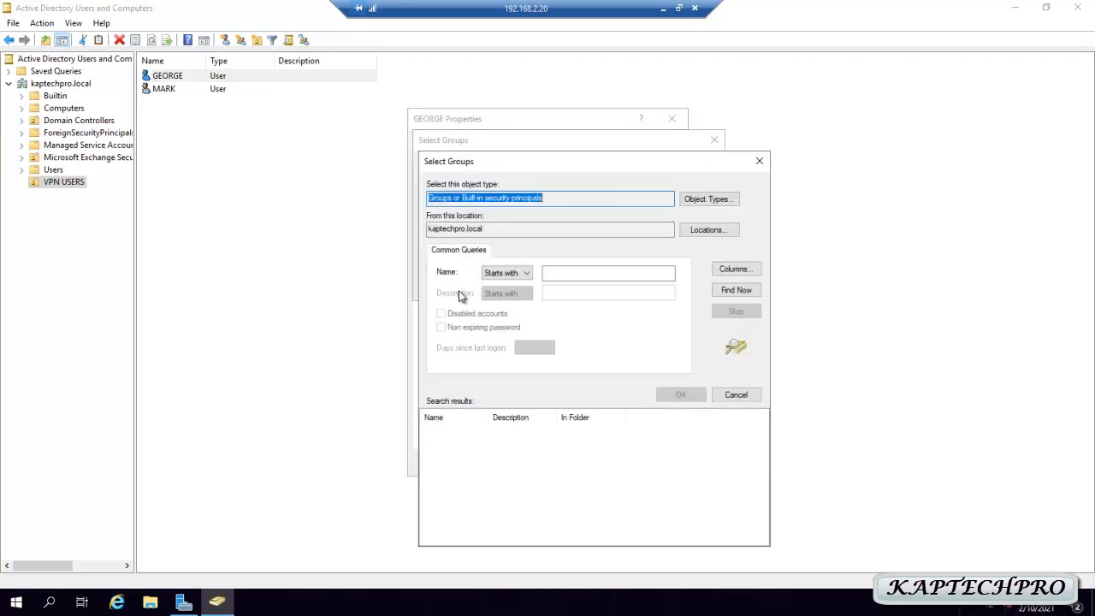
click(738, 293)
double_click(489, 417)
key(r)
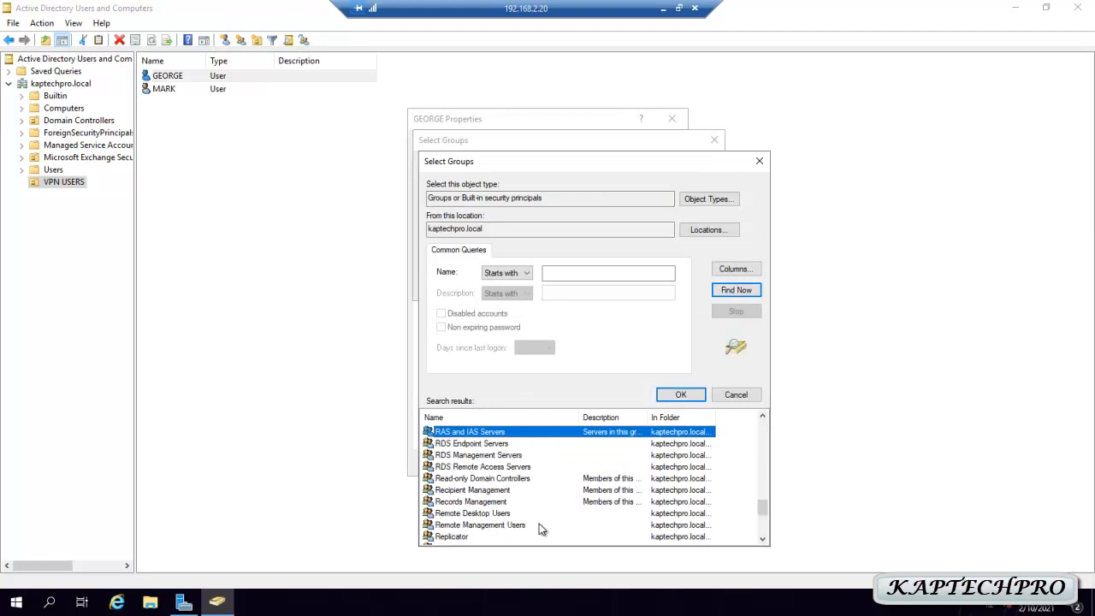
click(477, 514)
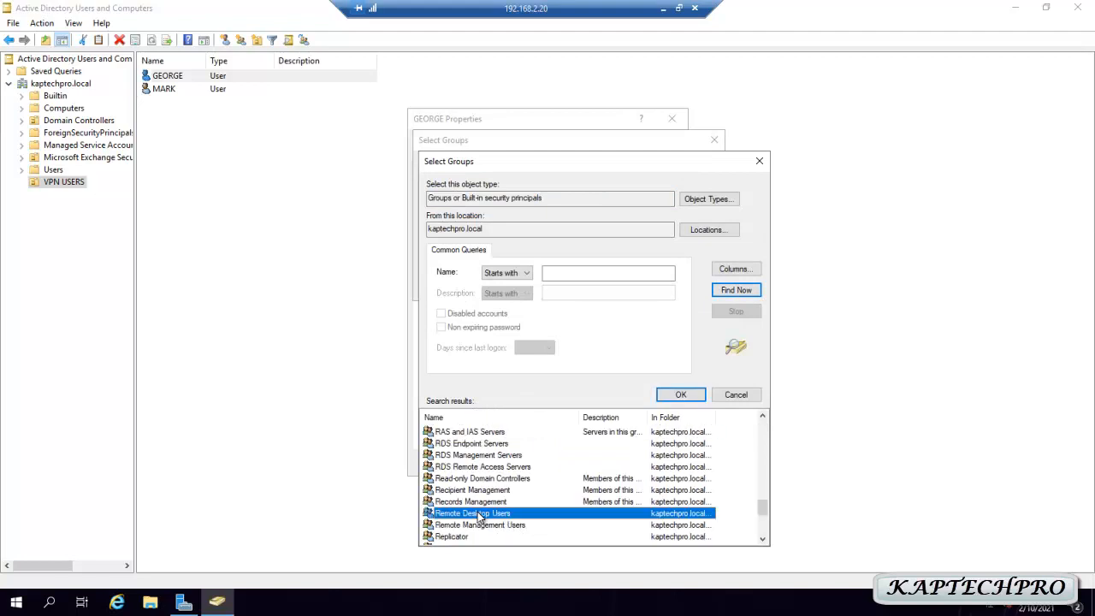
click(672, 397)
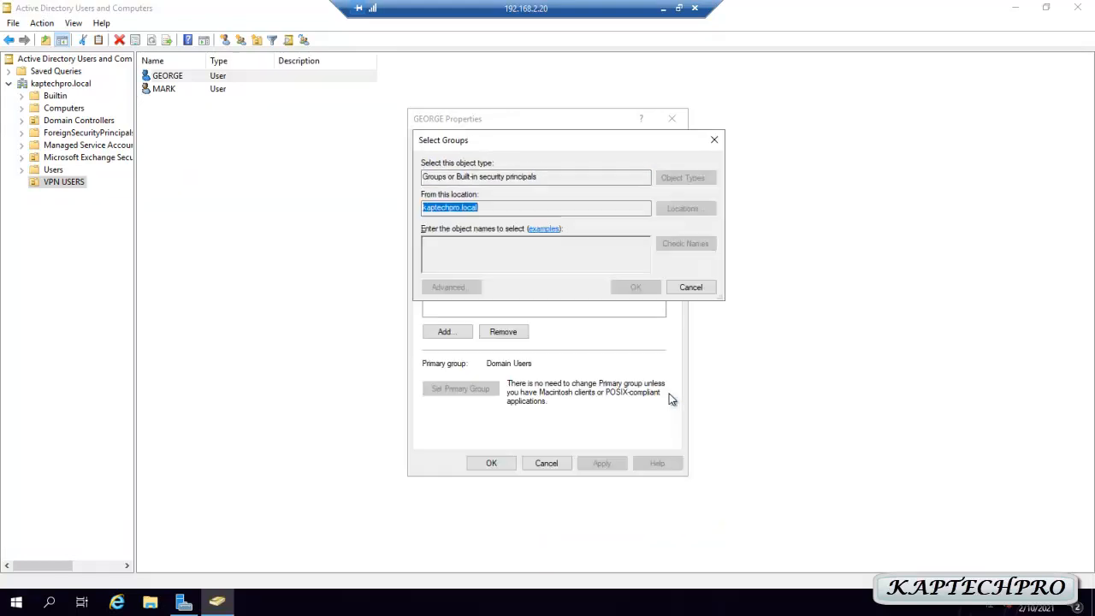
click(642, 289)
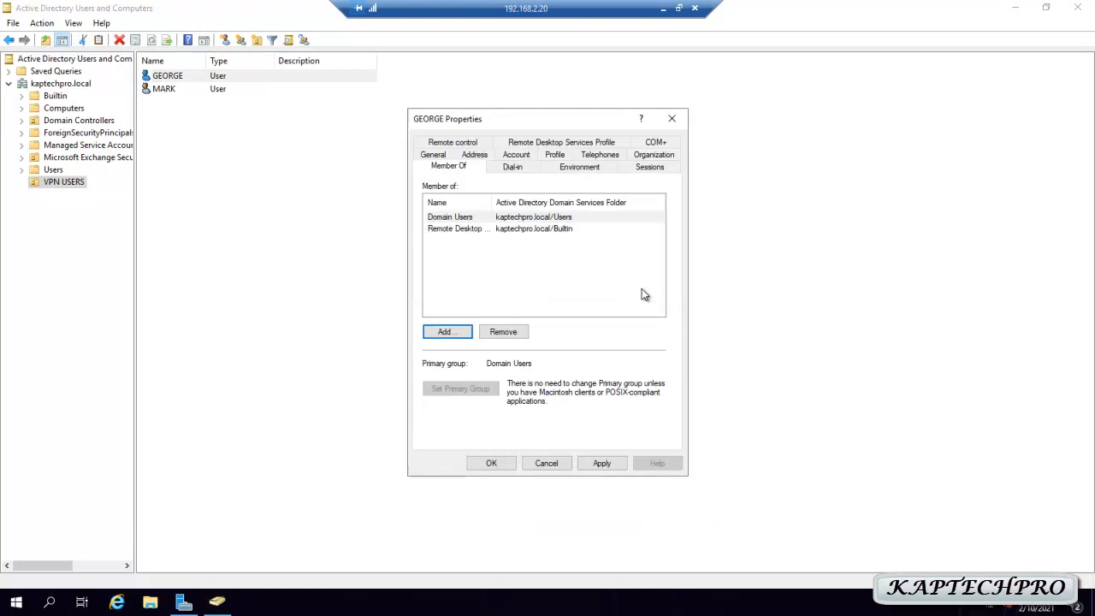
click(475, 216)
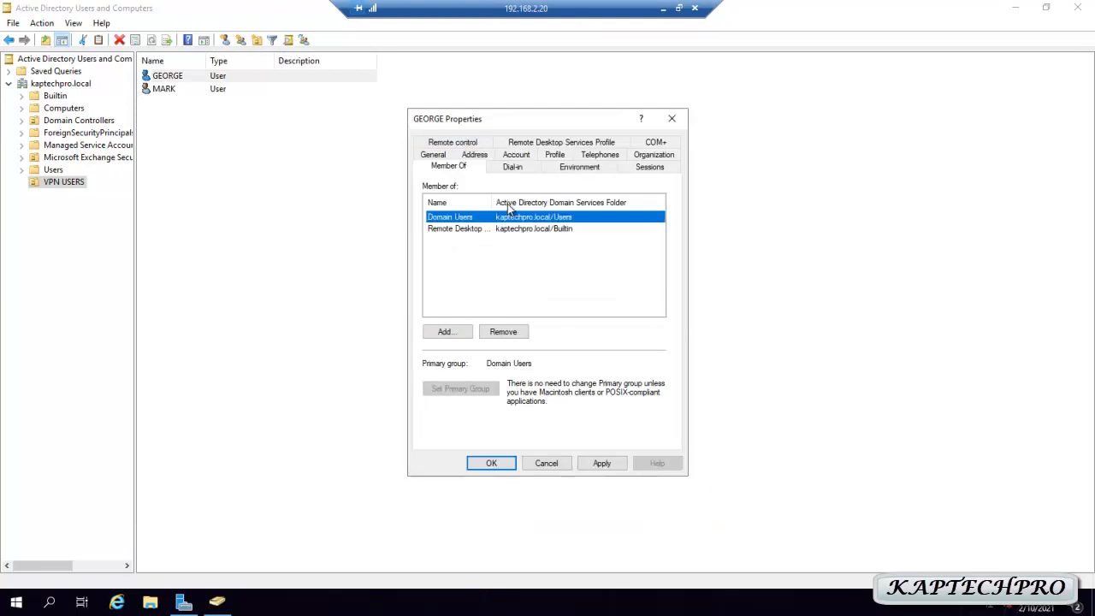
click(517, 170)
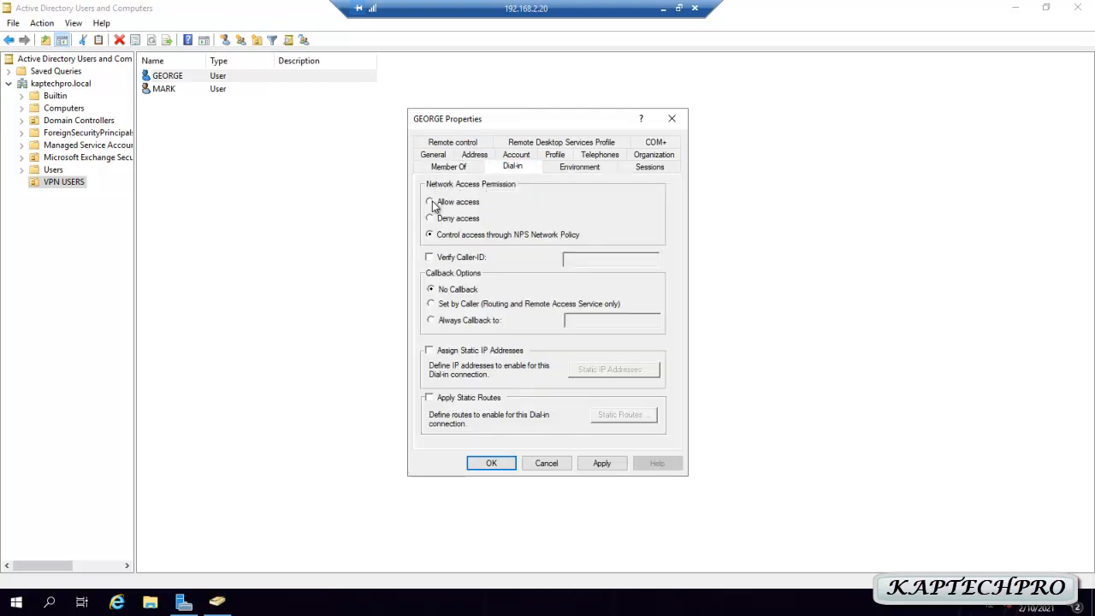
Set the user's network access permission to Allow access and save the properties
click(431, 202)
click(604, 464)
click(490, 466)
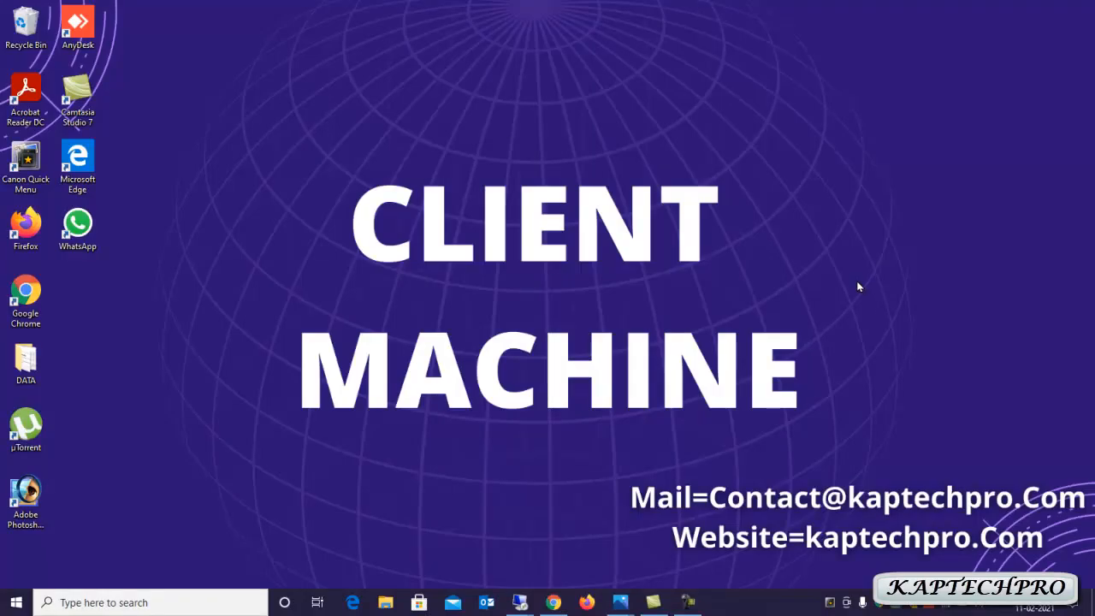
Search 'vpn' on the Windows 10 client and open the VPN settings page
click(134, 594)
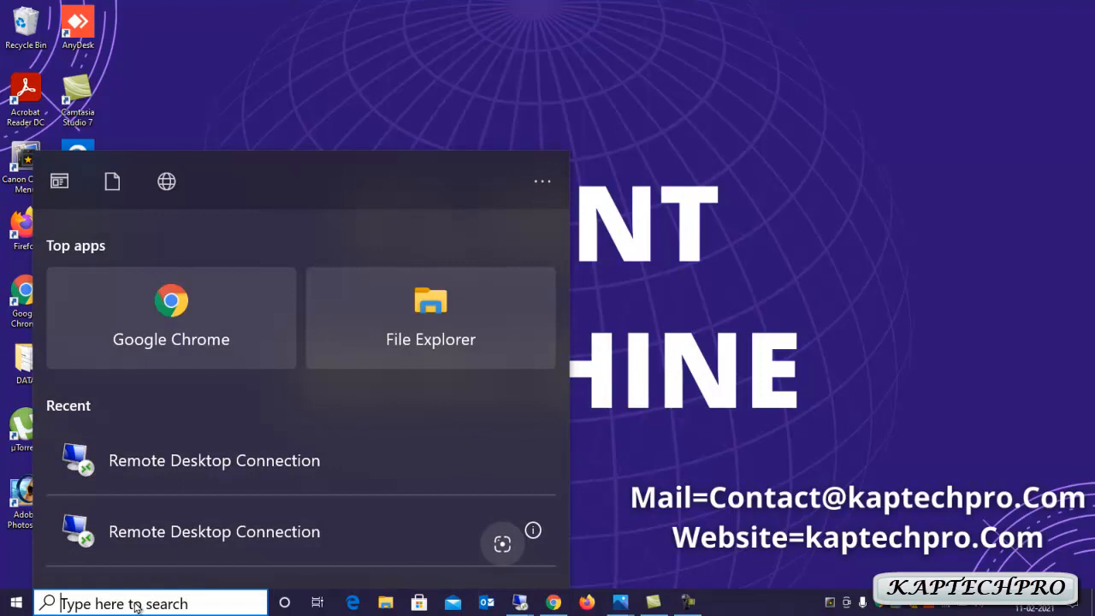
text(vpn)
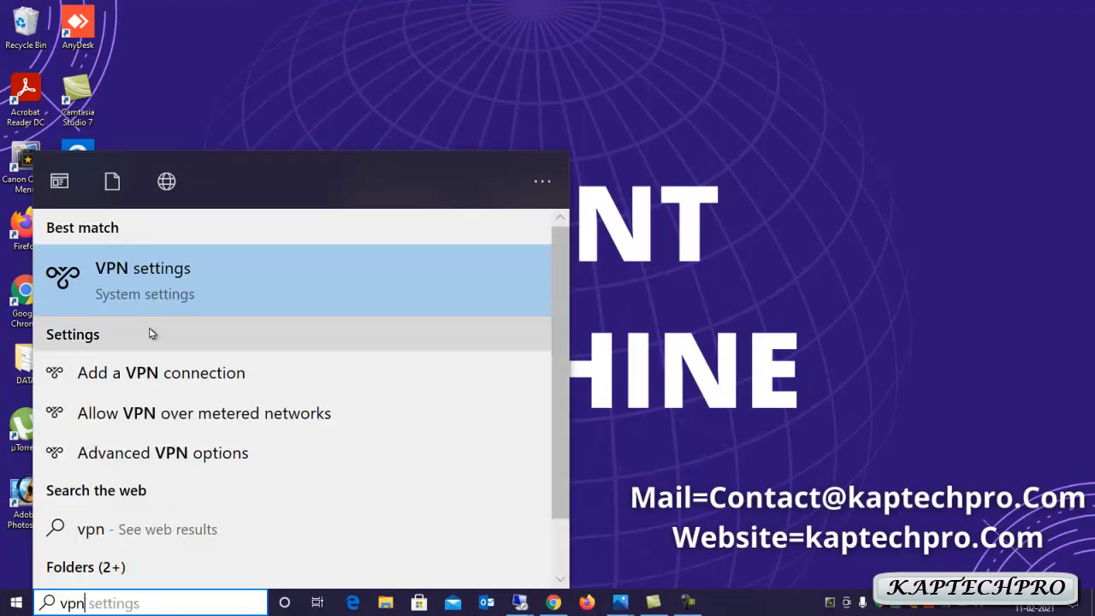
click(227, 293)
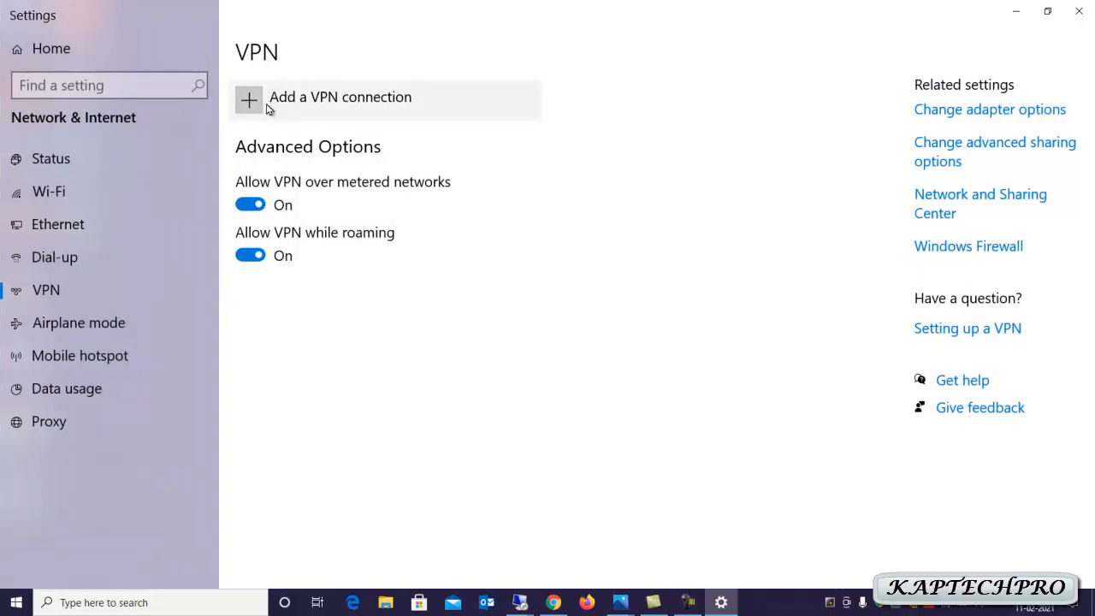
Start a Windows (built-in) VPN connection named 'VPN CLIENTS' with server 192.168.2.70
click(268, 102)
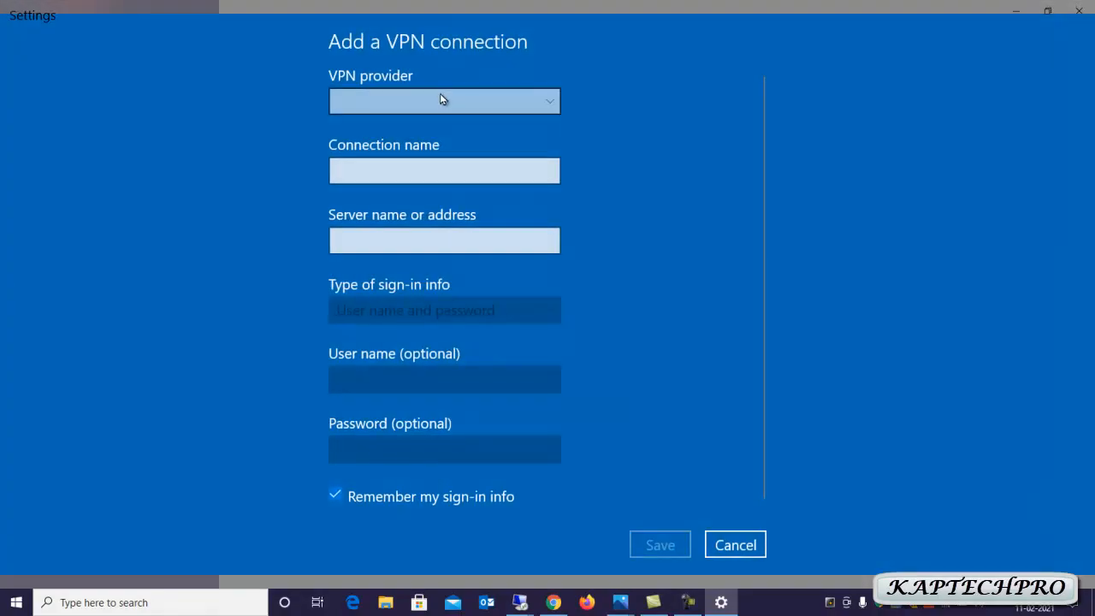
click(442, 99)
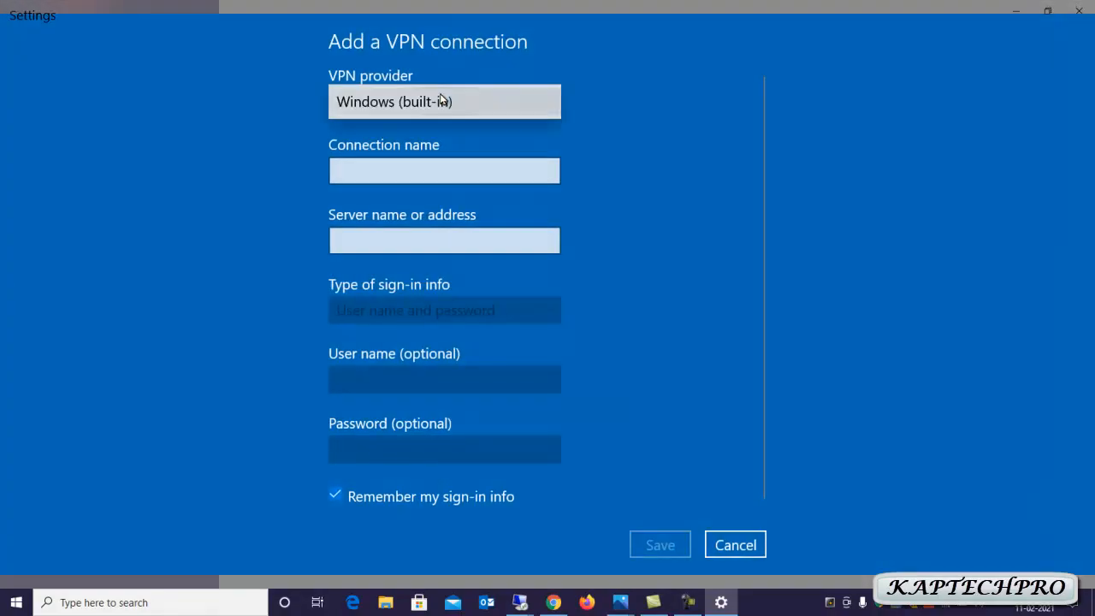
click(394, 108)
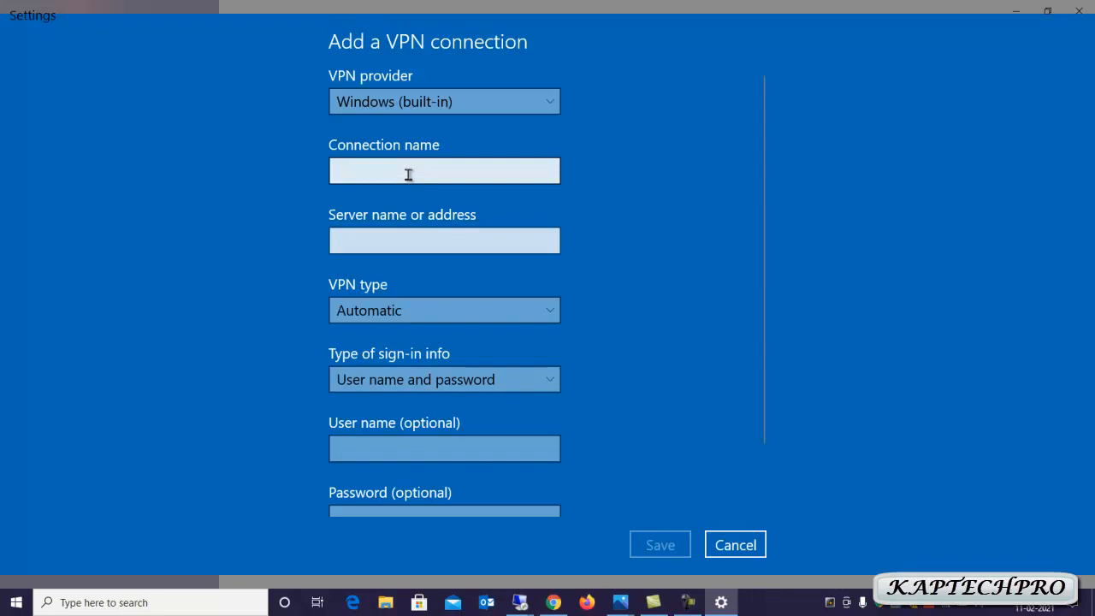
click(408, 174)
text(VP)
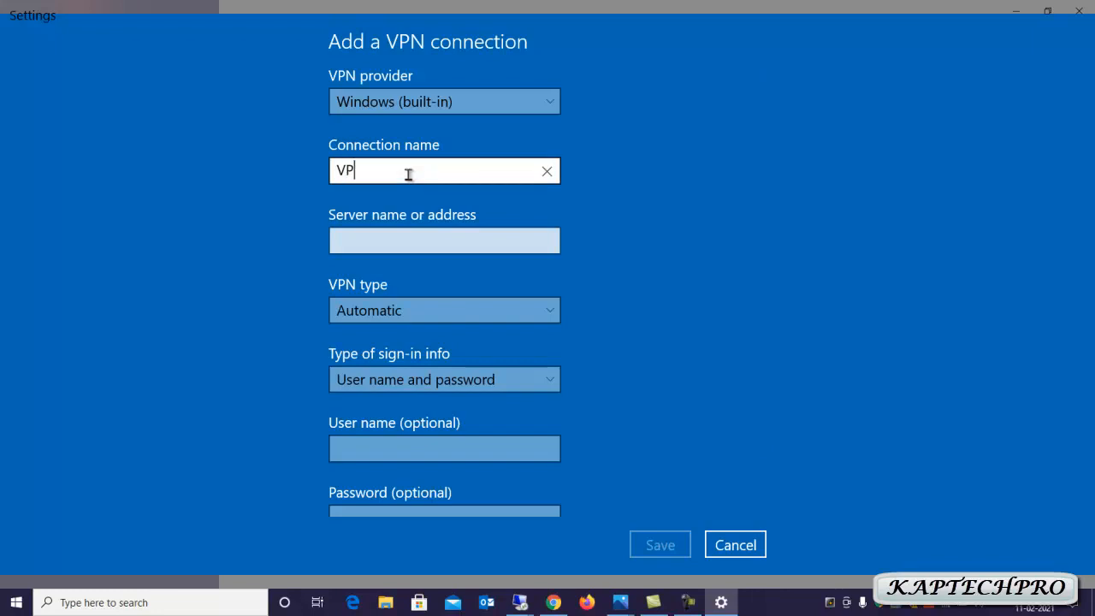
text(N CLIENTS)
click(437, 244)
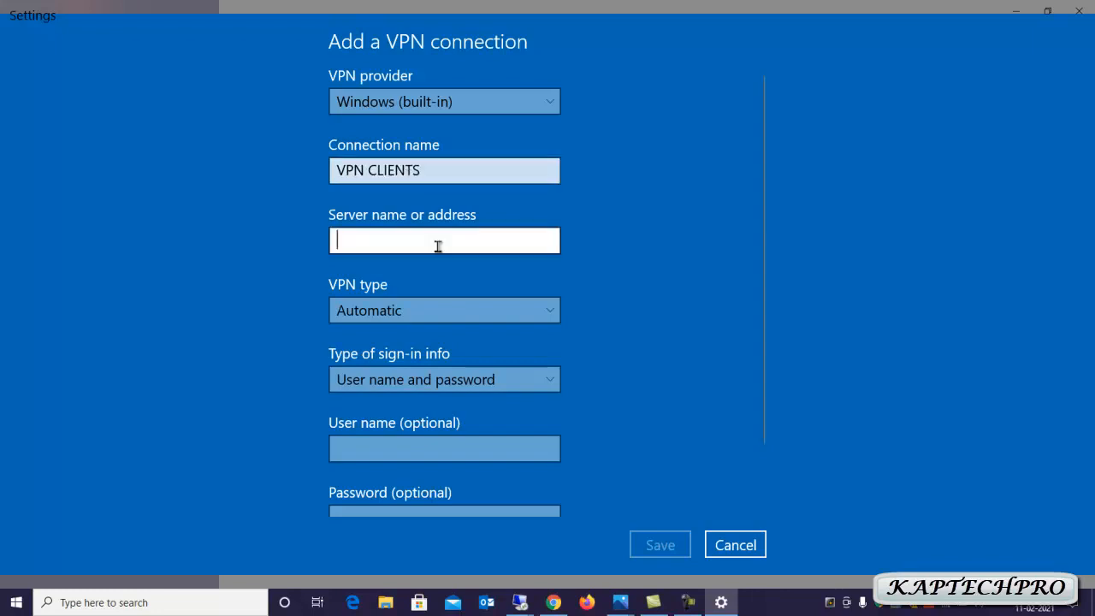
click(308, 208)
click(382, 240)
click(382, 241)
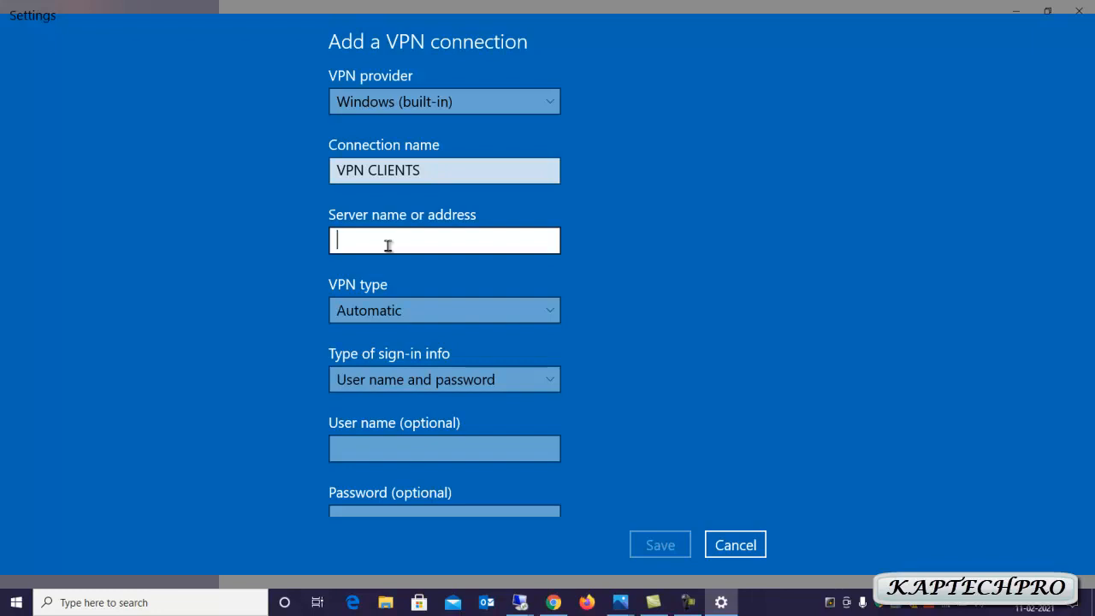
text(1)
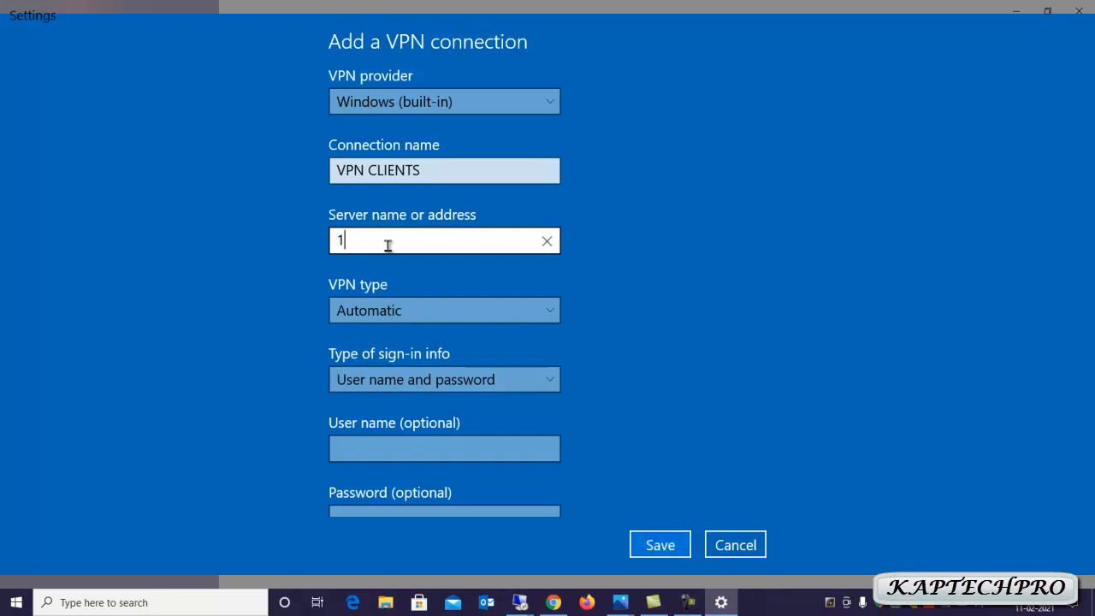
text(92.168.2.70)
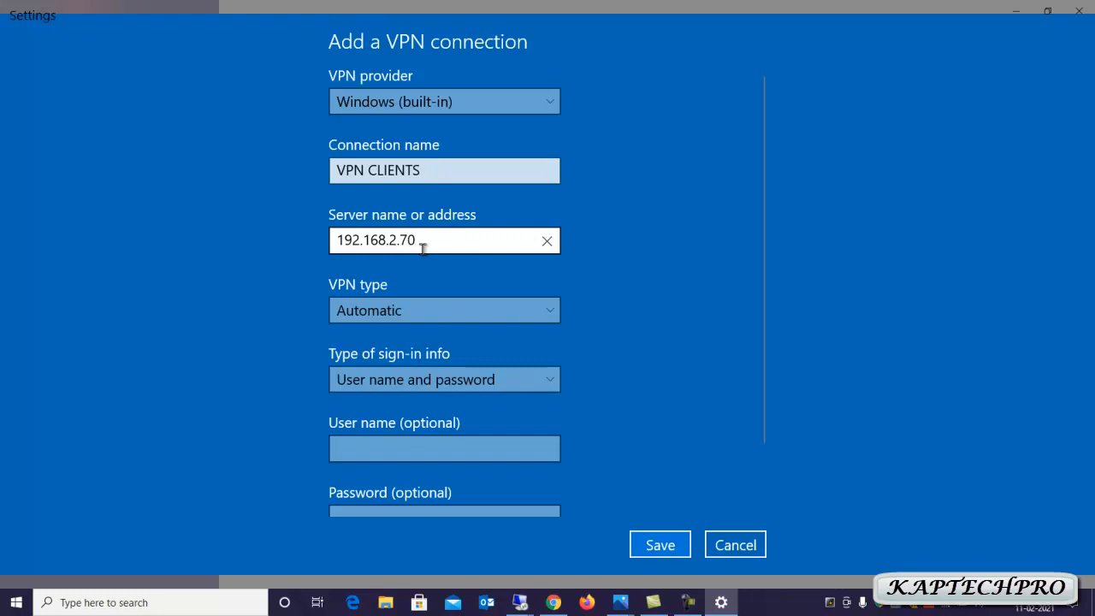
Choose L2TP/IPsec with pre-shared key, enter the key, and save the connection
click(432, 312)
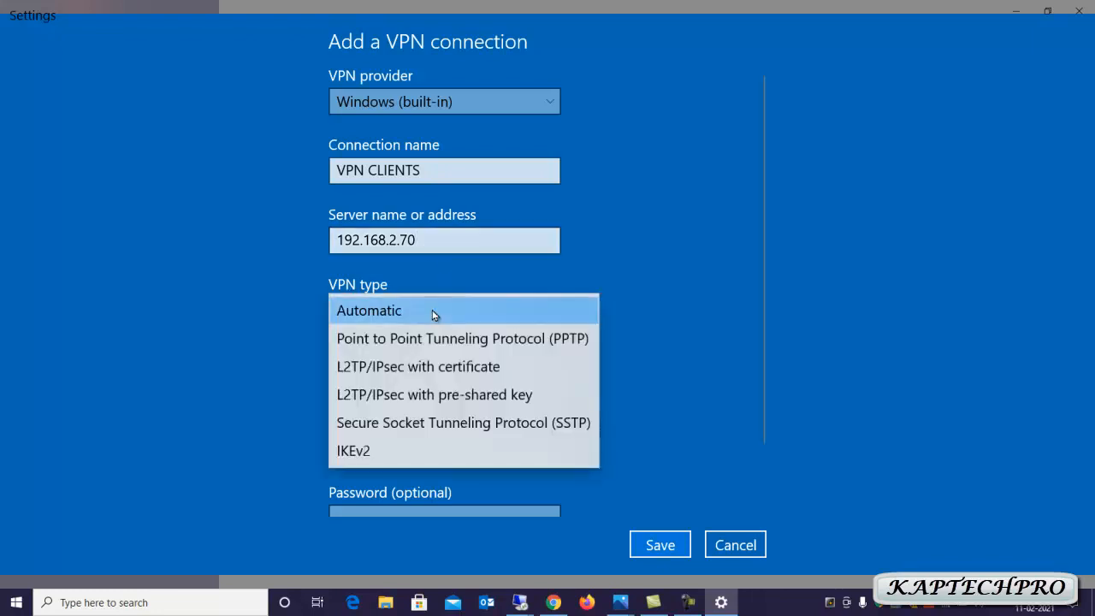
click(461, 399)
click(420, 374)
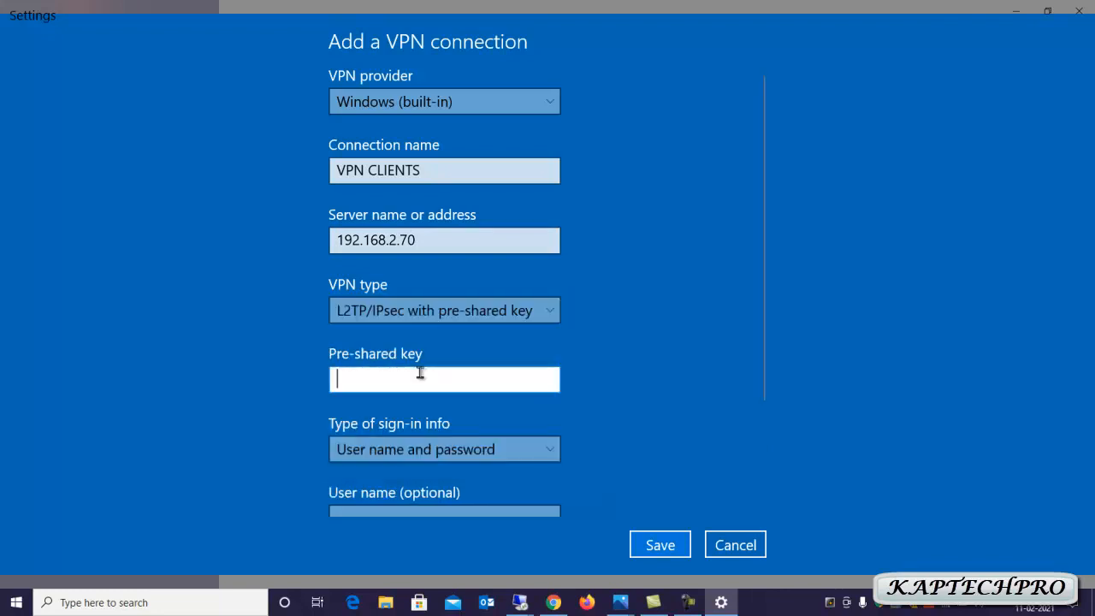
text(●●●●●●●●●●●●)
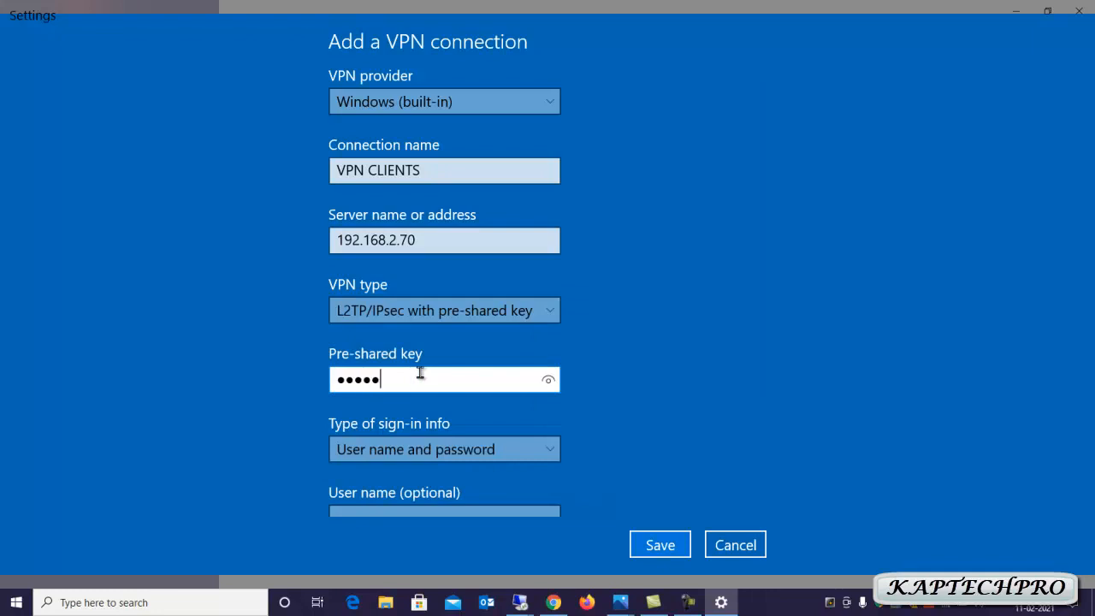
text(Y)
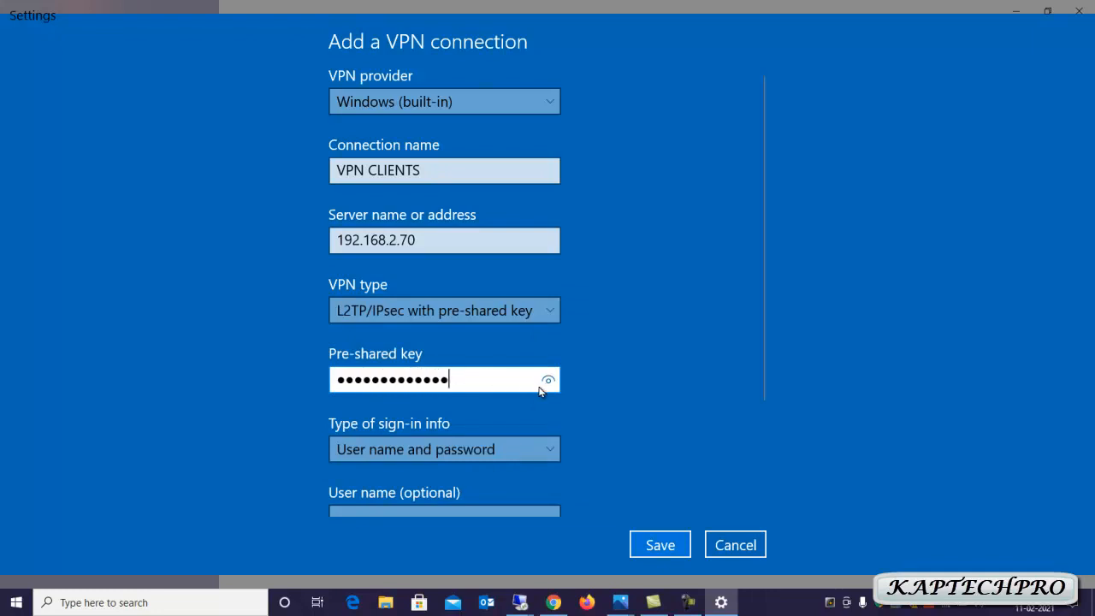
click(548, 381)
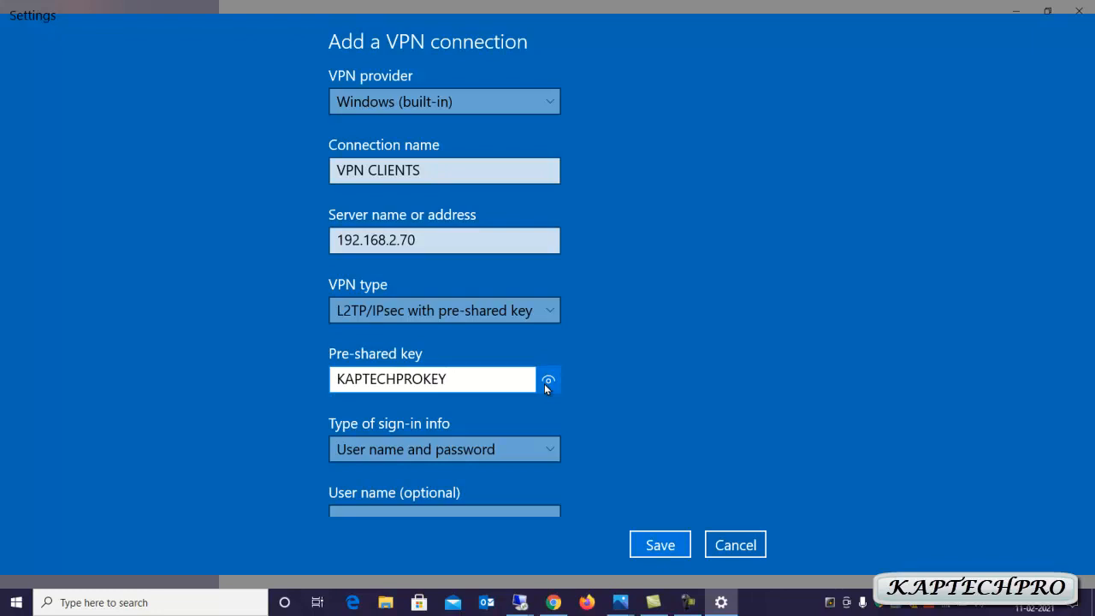
scroll(633, 448, down, 2)
scroll(635, 454, down, 1)
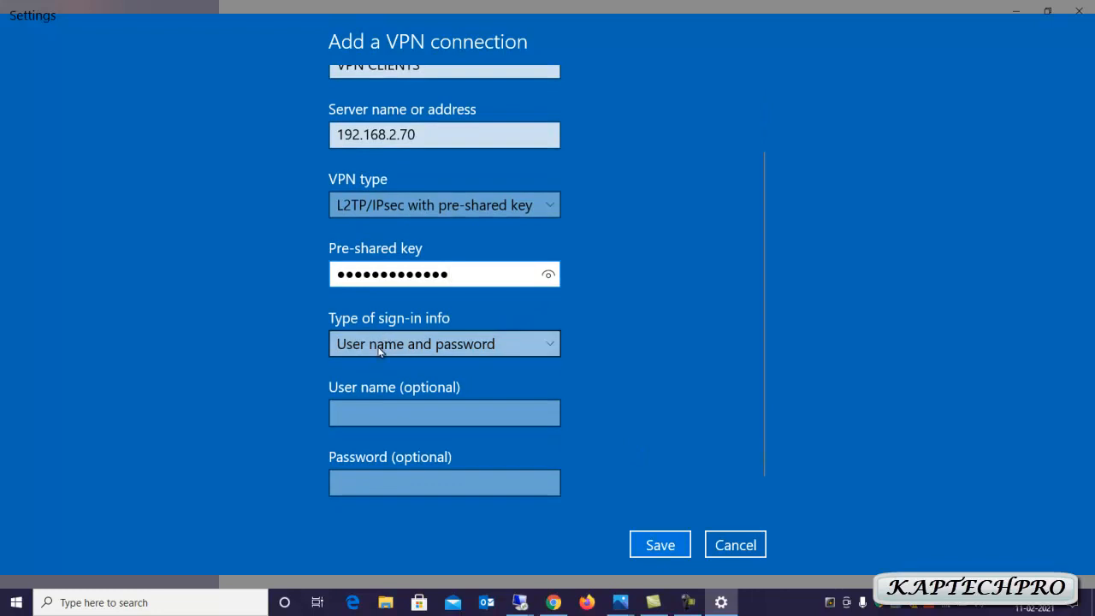
click(654, 548)
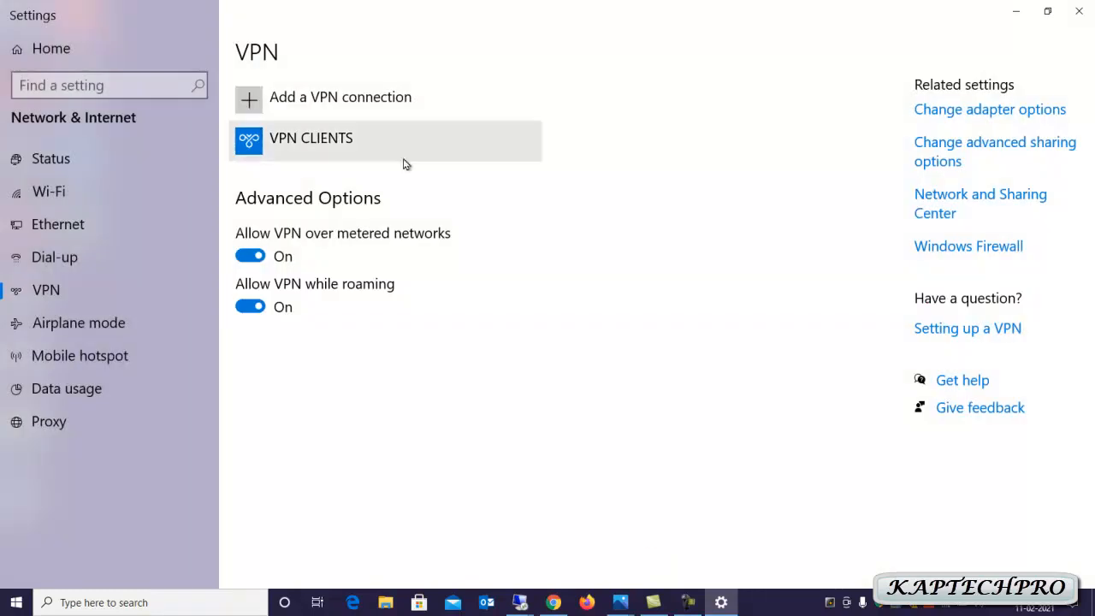
Connect VPN CLIENTS by signing in with the domain user's name and password
click(360, 151)
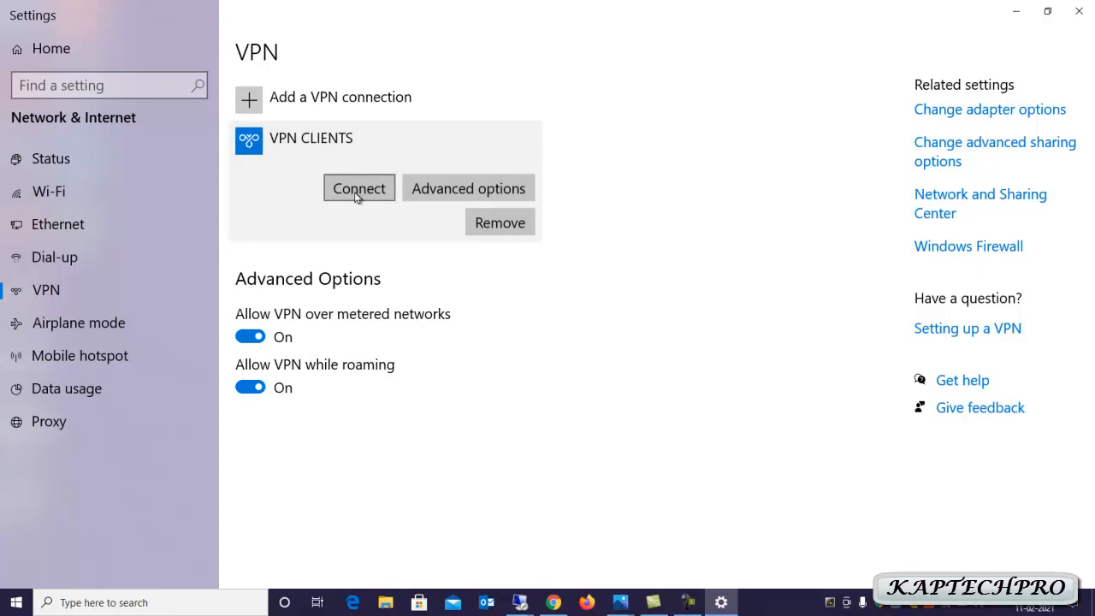
click(360, 199)
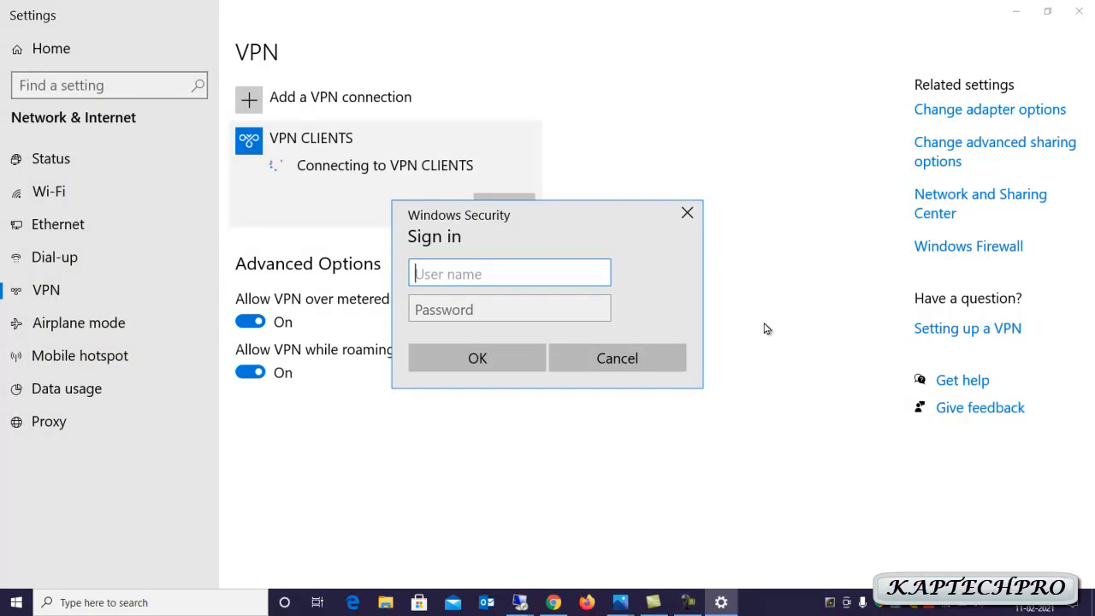
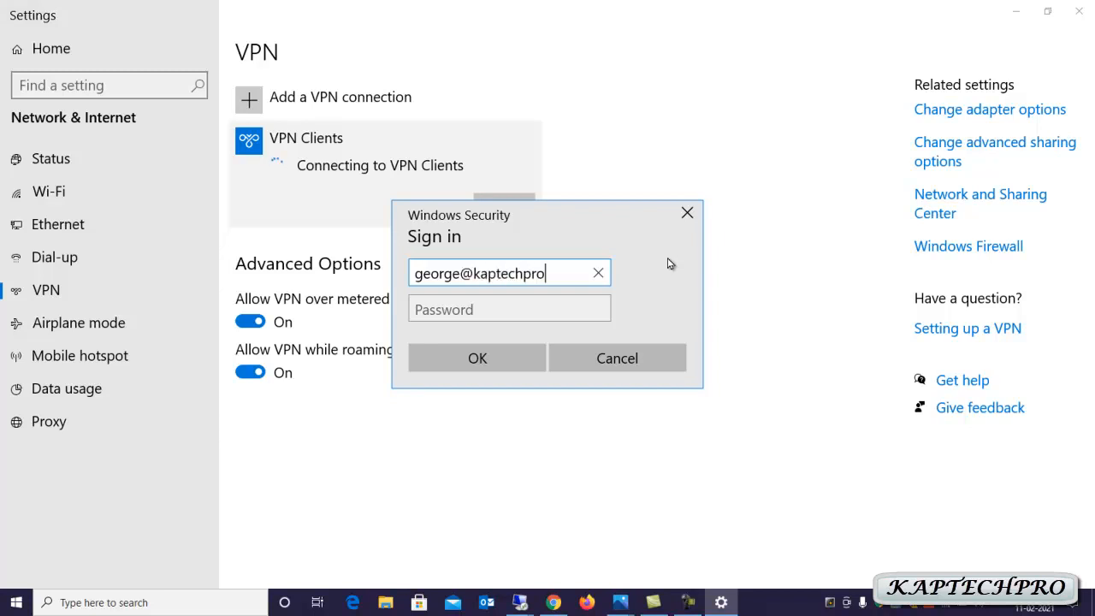
click(514, 309)
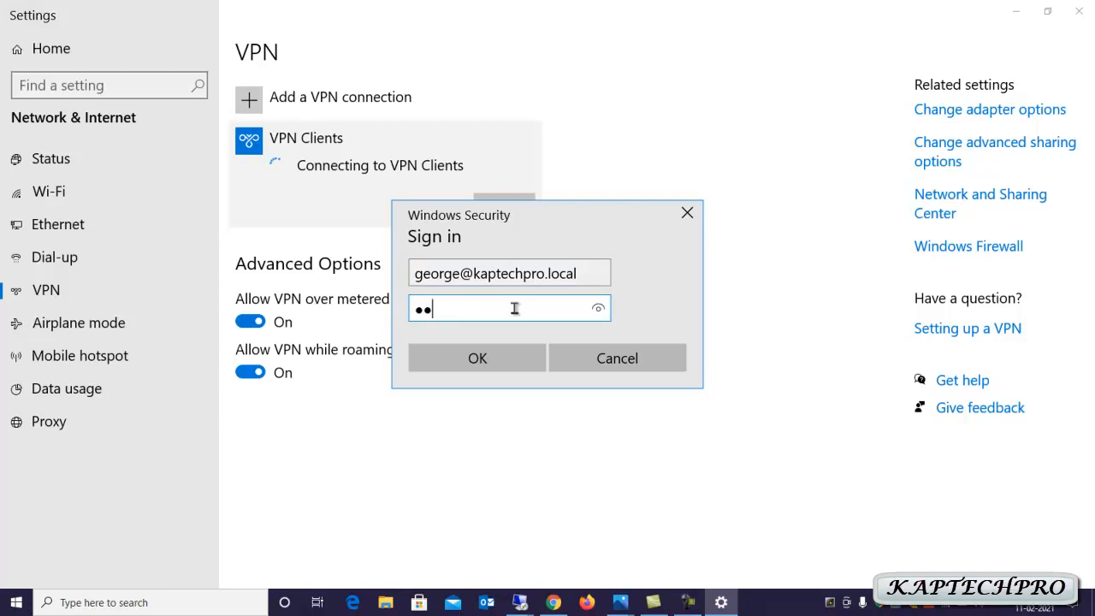
click(498, 360)
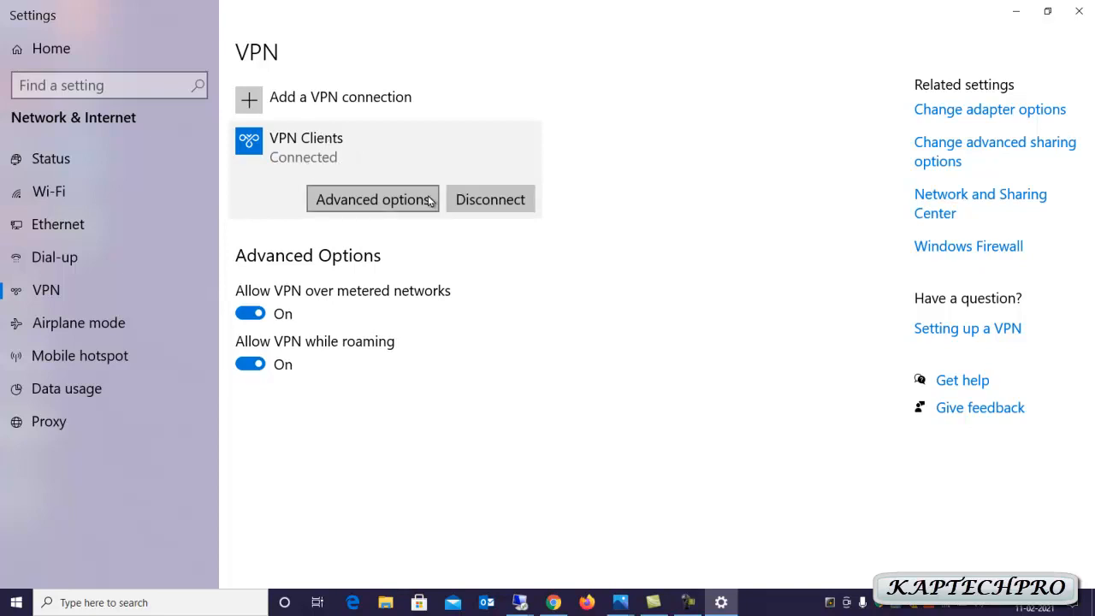
click(520, 602)
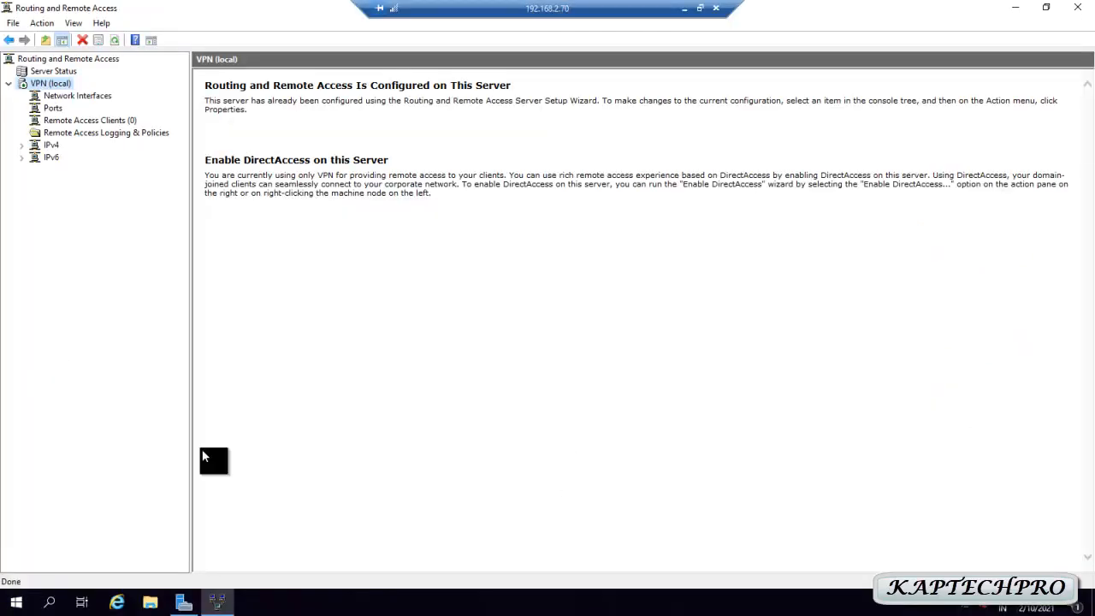
Check Remote Access Clients, then open Status for the active L2TP port VPN3-127
click(55, 122)
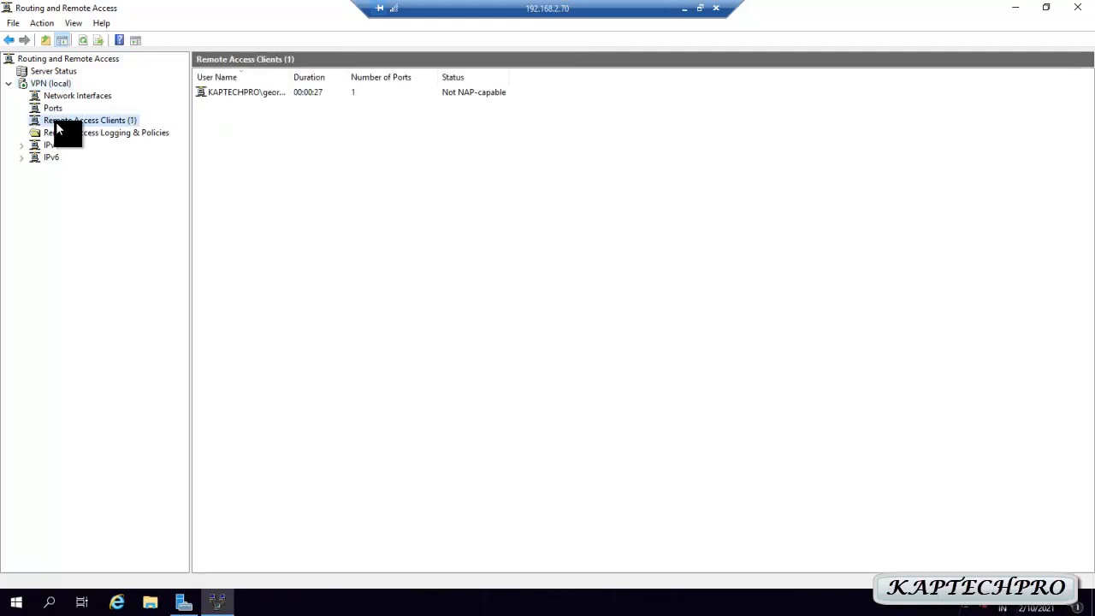
double_click(287, 75)
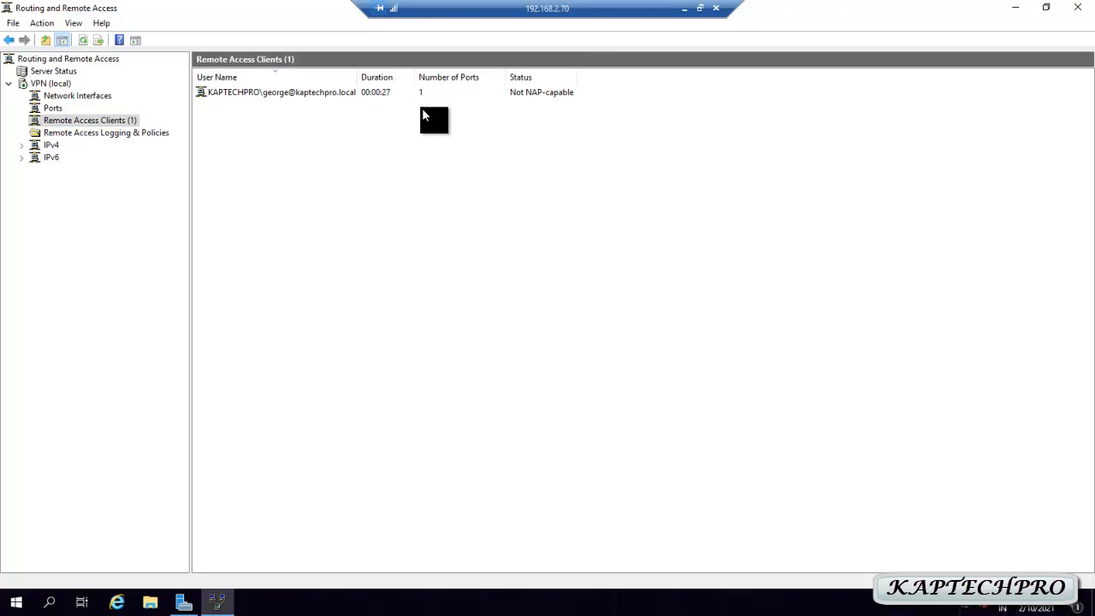
click(53, 108)
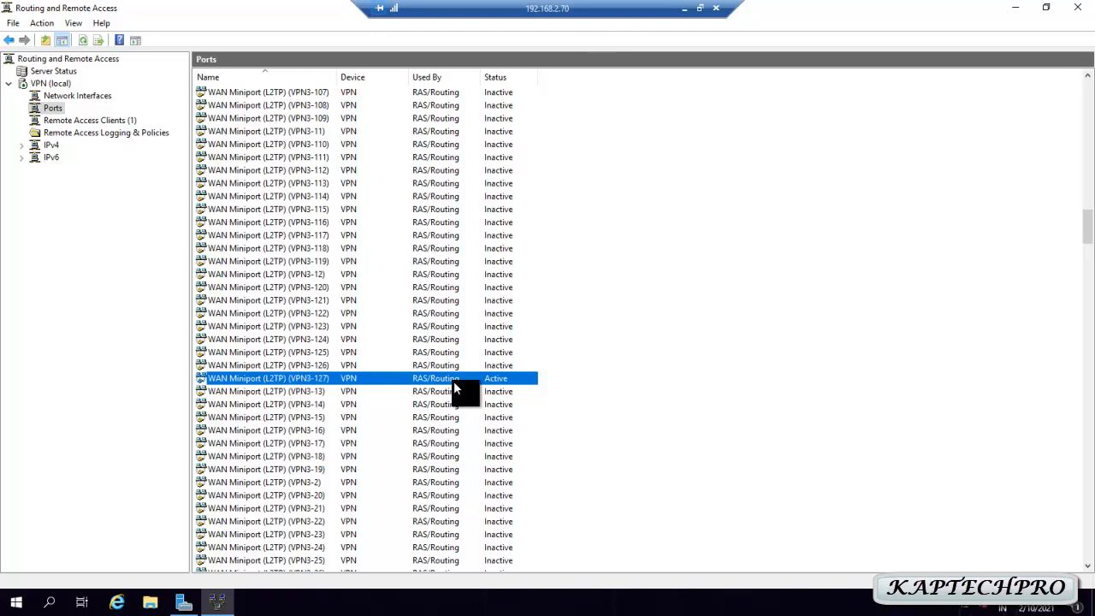
right_click(432, 377)
right_click(385, 377)
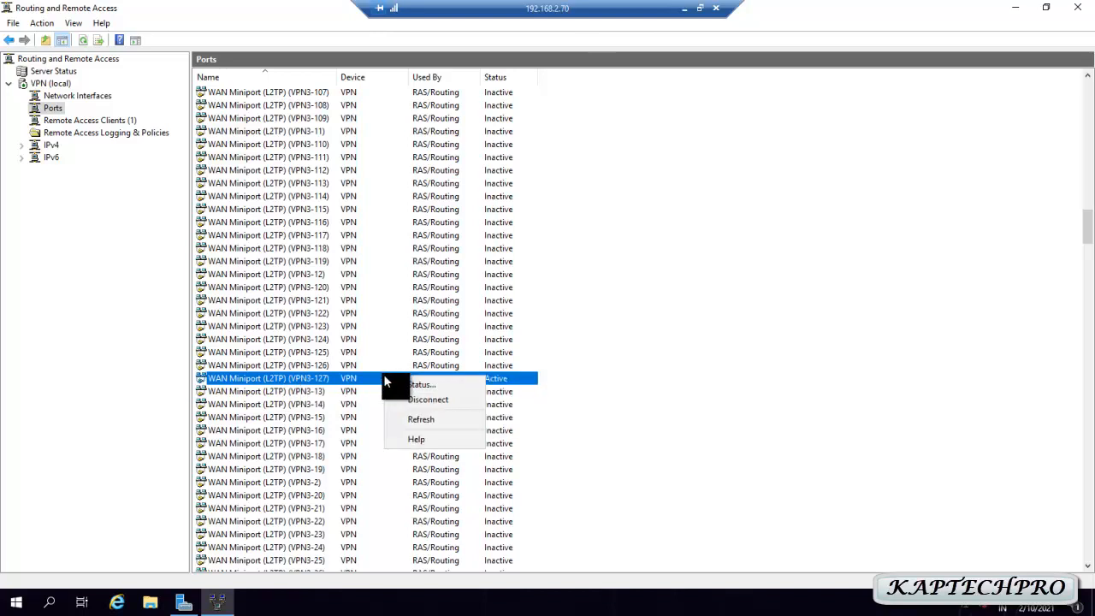
click(409, 384)
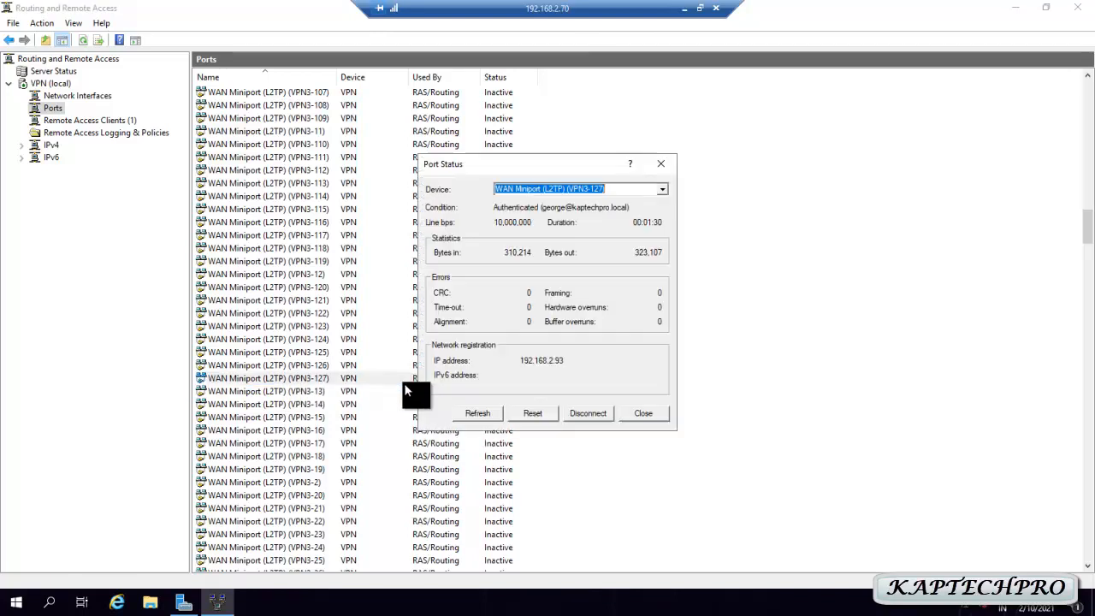